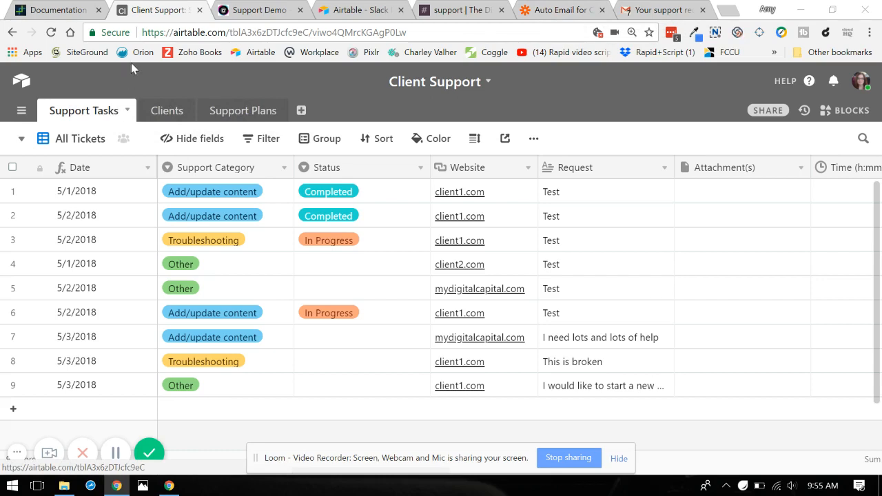
Examine the Clients and Support Plans tables, including the client plan, time included and billing date columns.
{"action": "left_click", "coordinate": [169, 113]}
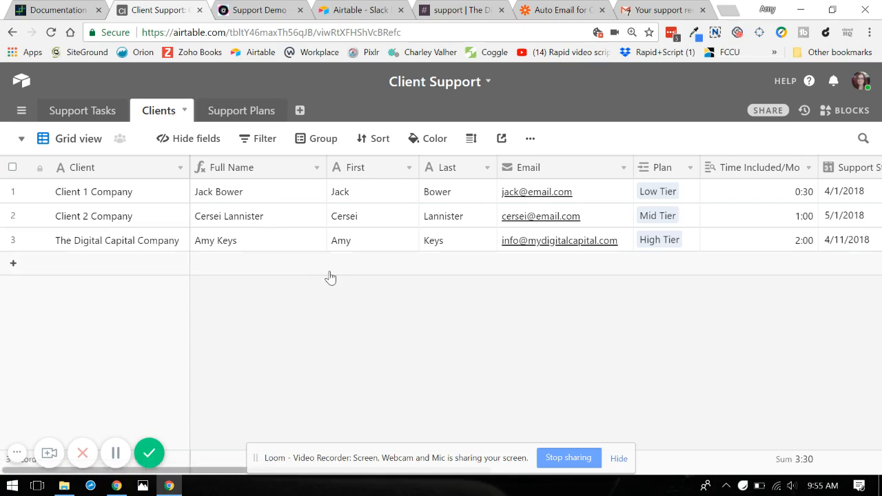
{"action": "left_click", "coordinate": [234, 116]}
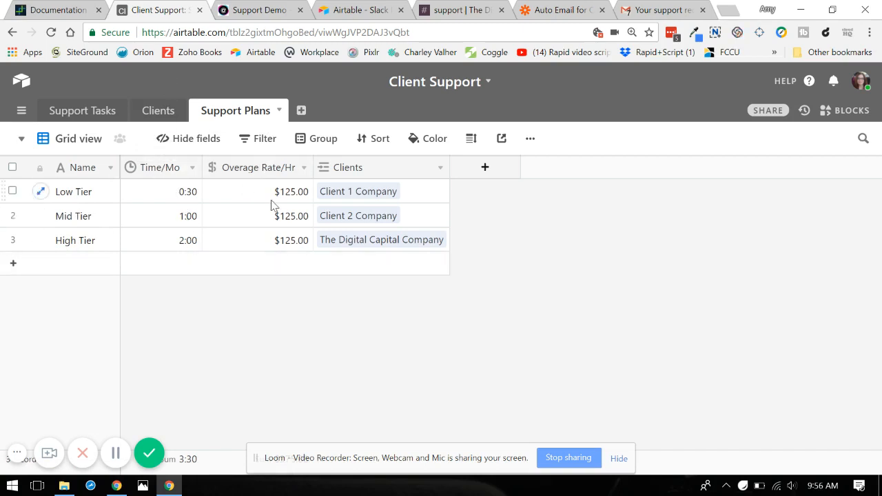
{"action": "left_click", "coordinate": [168, 117]}
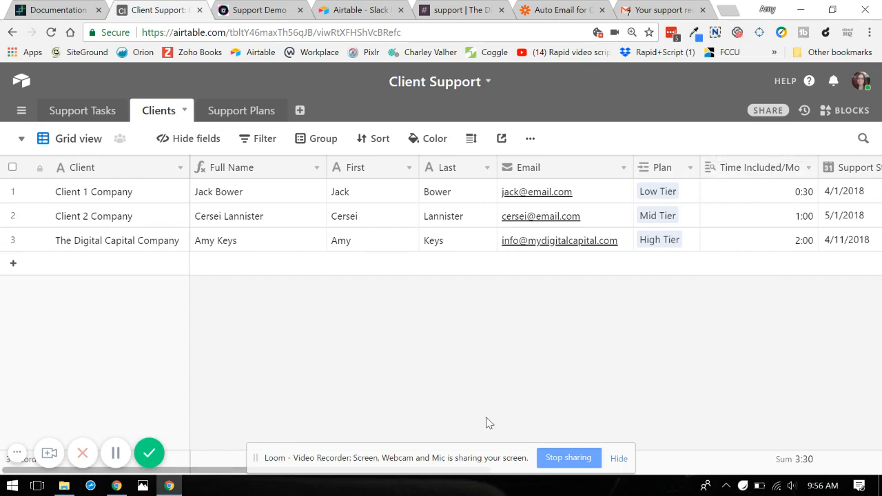
{"action": "scroll", "coordinate": [279, 445], "scroll_direction": "right", "scroll_amount": 6}
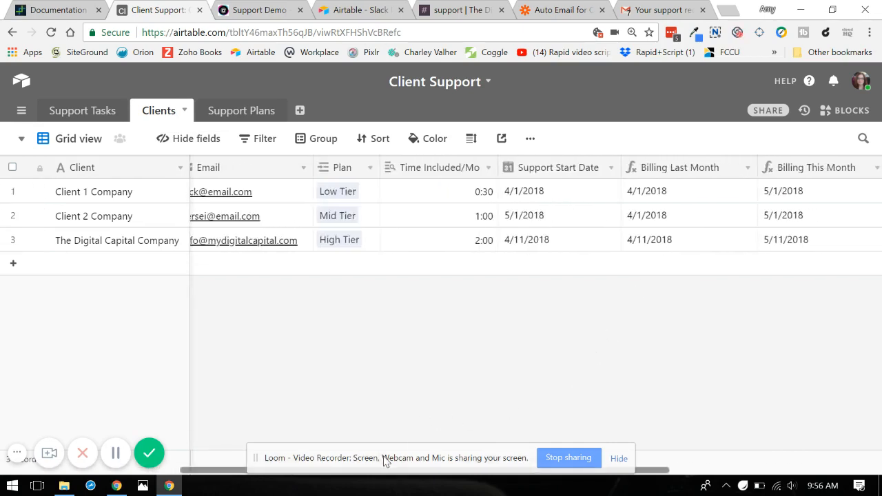
{"action": "left_click_drag", "start_coordinate": [424, 467], "coordinate": [403, 473]}
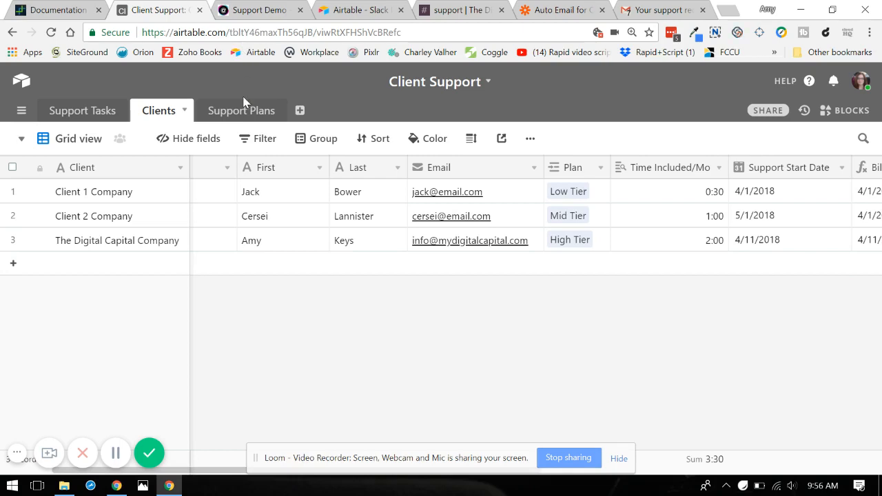
Check the formula behind the Date field in the Support Tasks table and close its settings.
{"action": "left_click", "coordinate": [84, 111]}
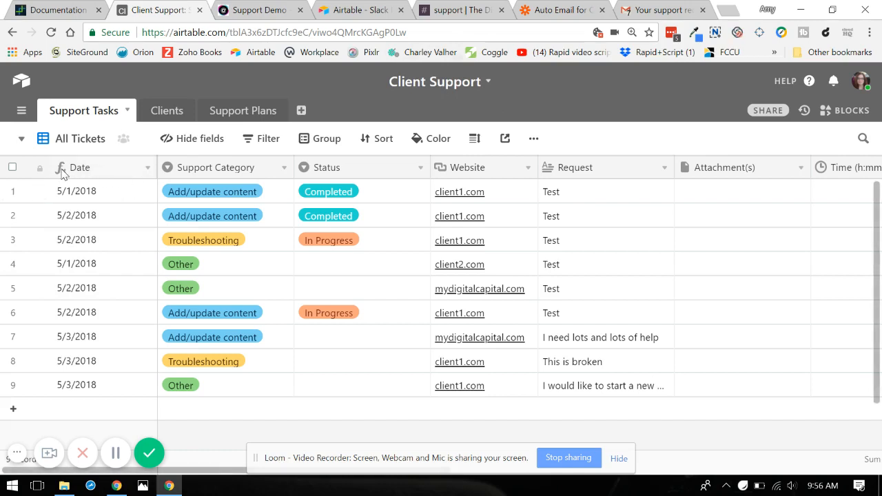
{"action": "left_click", "coordinate": [147, 168]}
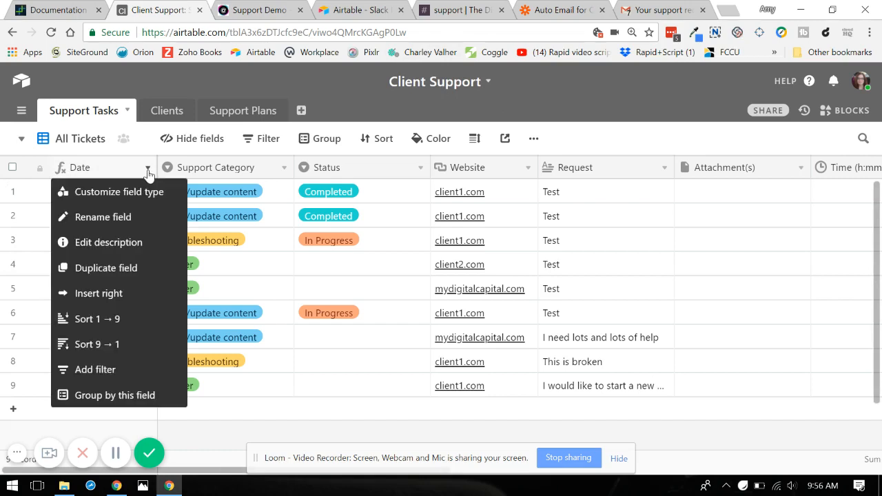
{"action": "left_click", "coordinate": [141, 193]}
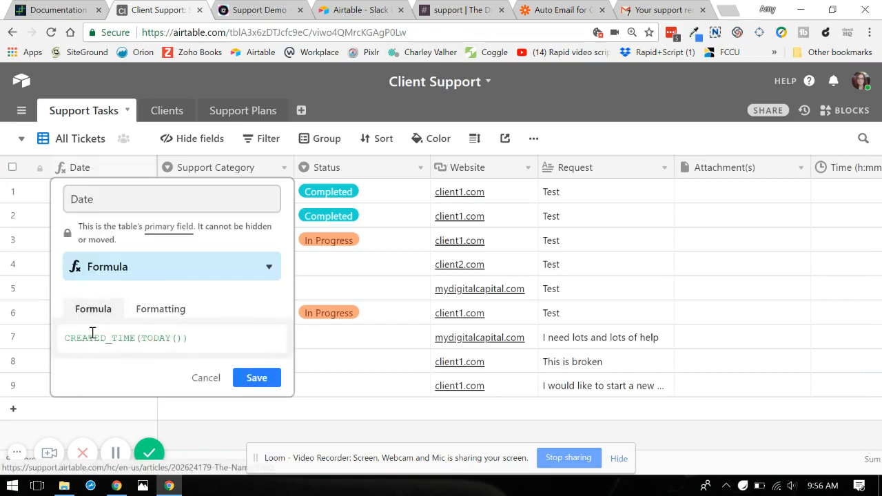
{"action": "left_click", "coordinate": [253, 383]}
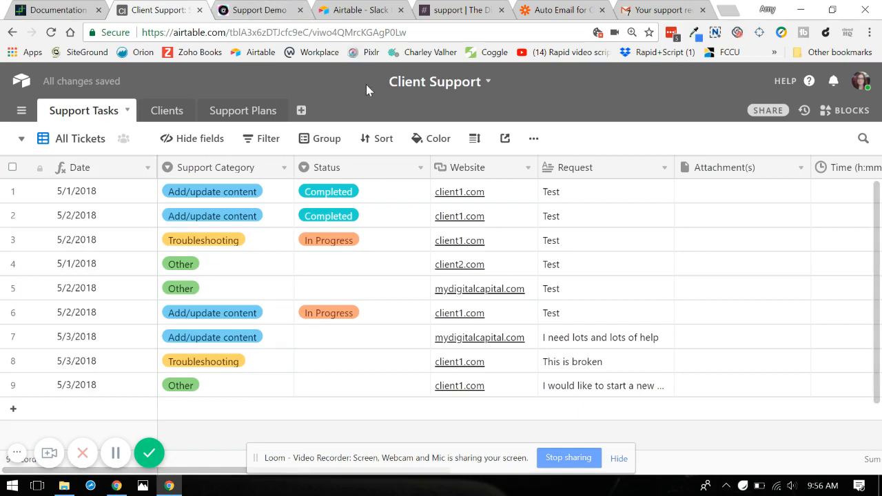
Review the single-select options of the Support Category field and close its settings.
{"action": "left_click", "coordinate": [282, 169]}
{"action": "left_click", "coordinate": [272, 186]}
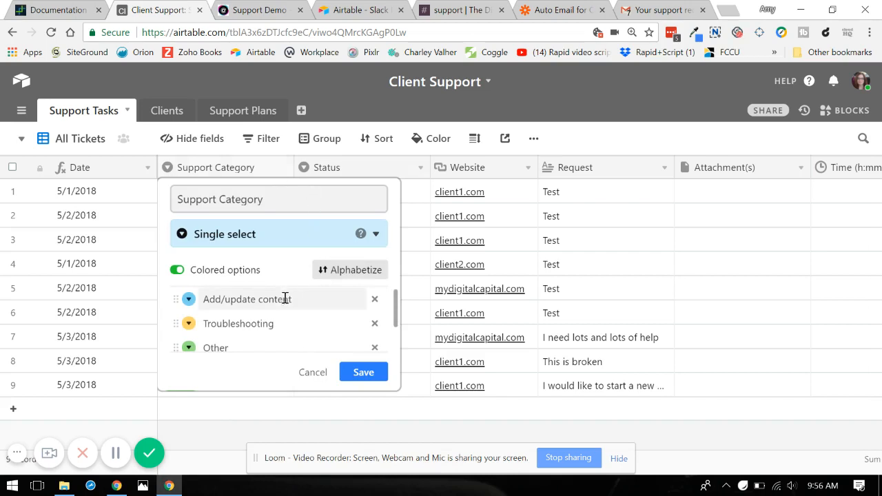
{"action": "left_click", "coordinate": [270, 349]}
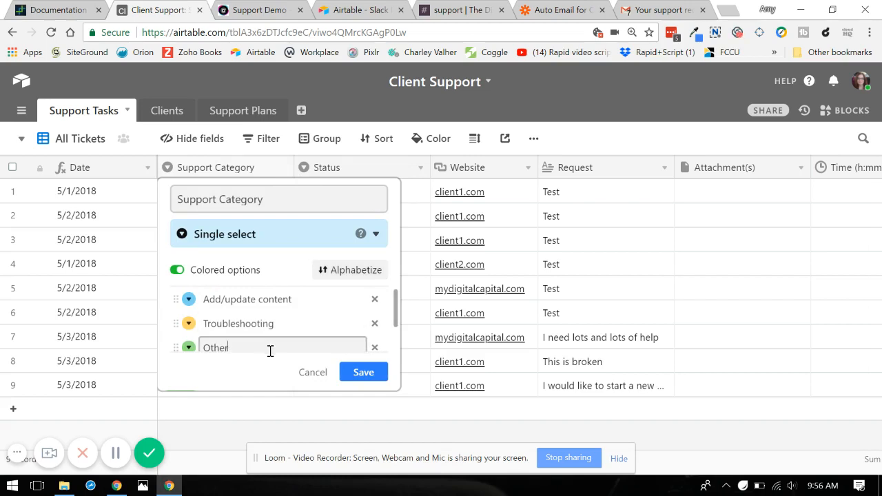
{"action": "left_click", "coordinate": [363, 372]}
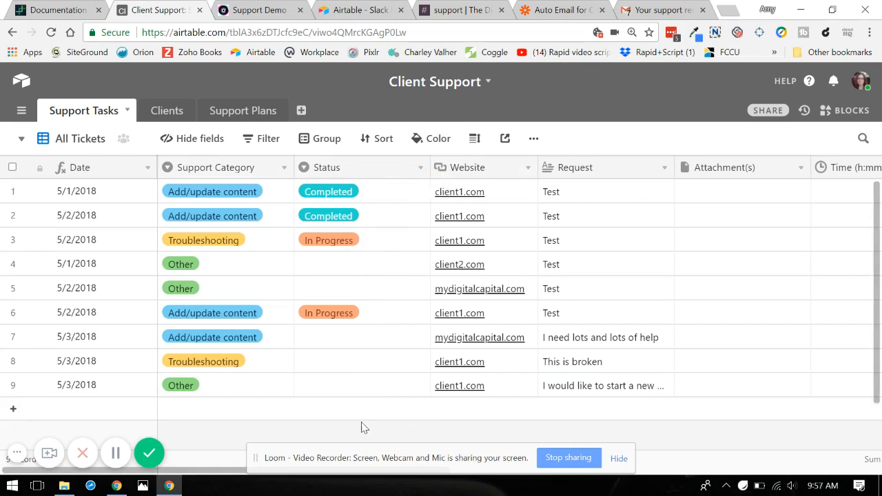
Move the Client column in the All Tickets view so it sits directly after Website.
{"action": "left_click_drag", "start_coordinate": [217, 475], "coordinate": [388, 478]}
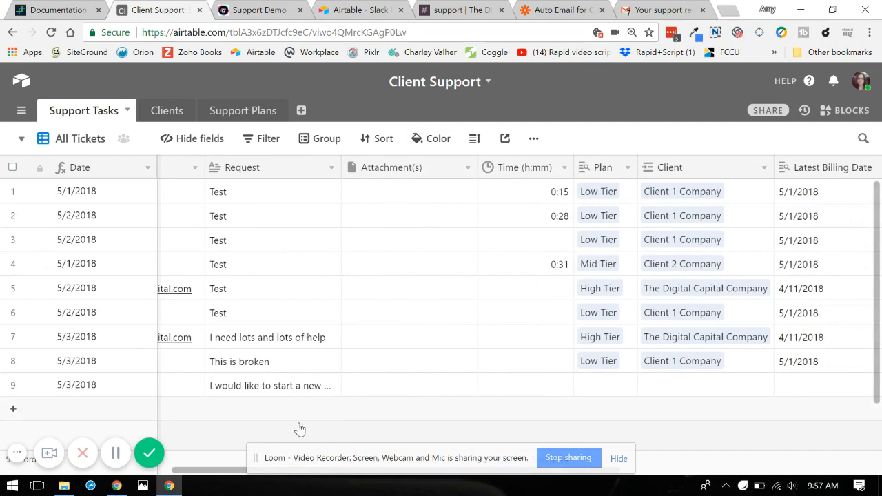
{"action": "left_click_drag", "start_coordinate": [193, 474], "coordinate": [276, 472]}
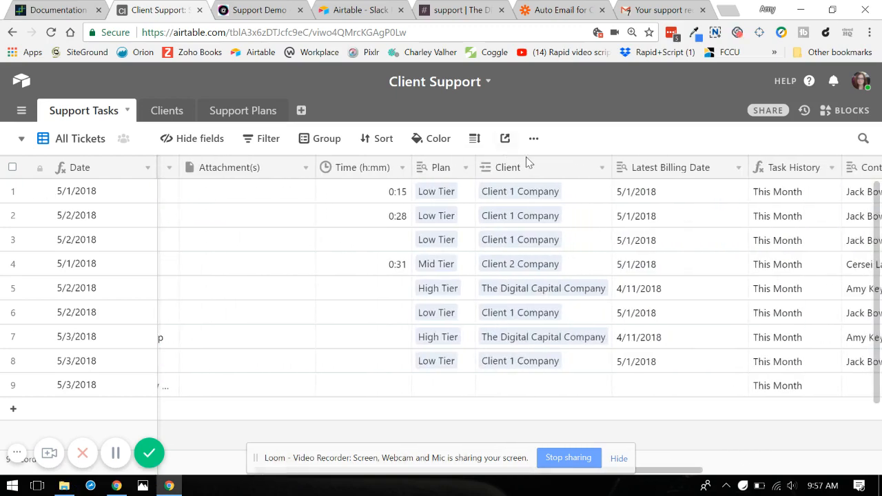
{"action": "left_click_drag", "start_coordinate": [482, 172], "coordinate": [541, 170]}
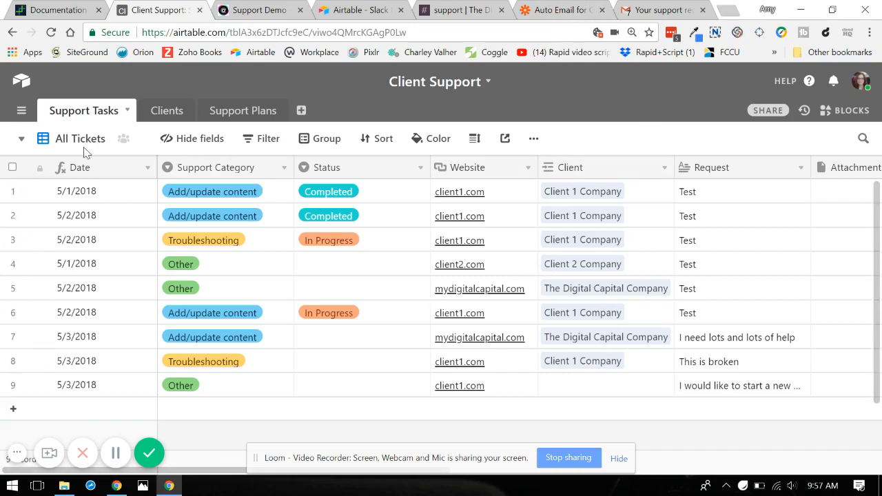
Open the Request Support form view and inspect the Support Category question's required setting.
{"action": "left_click", "coordinate": [24, 141]}
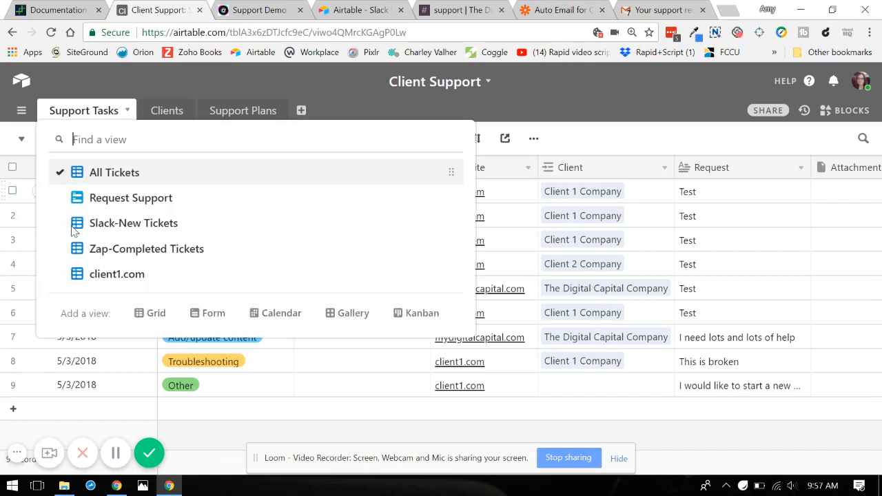
{"action": "left_click", "coordinate": [161, 200]}
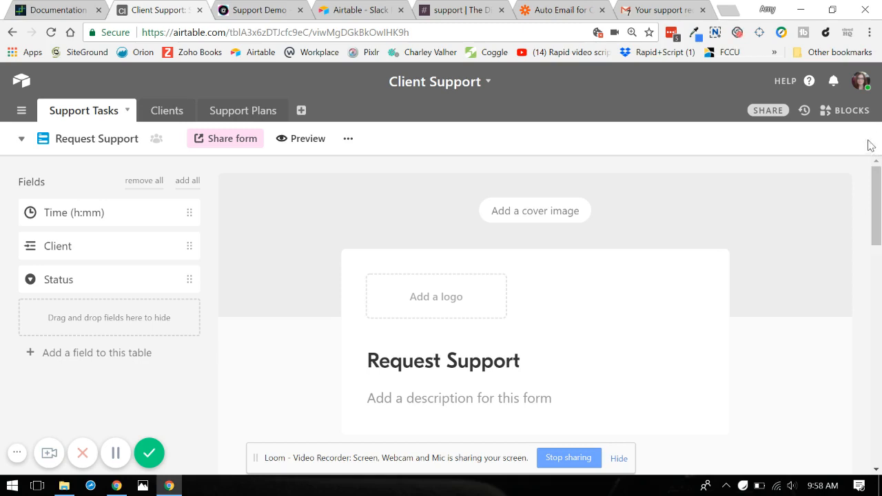
{"action": "scroll", "coordinate": [876, 173], "scroll_direction": "down", "scroll_amount": 1}
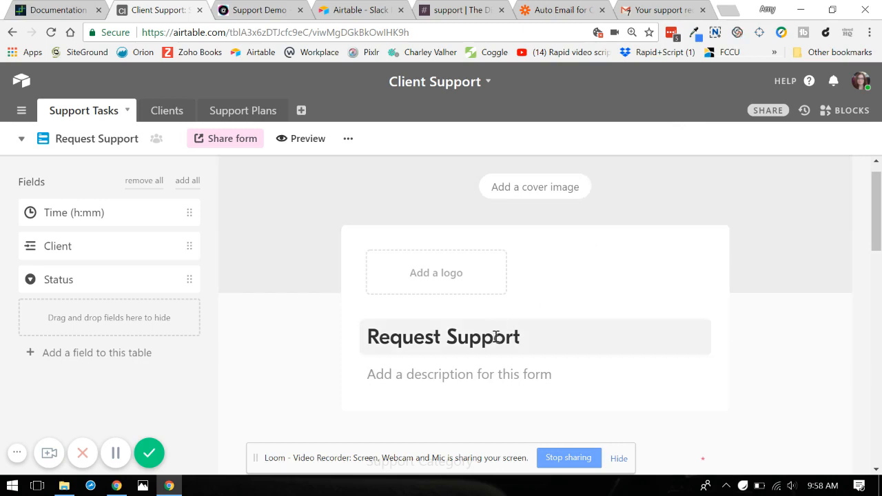
{"action": "scroll", "coordinate": [878, 219], "scroll_direction": "down", "scroll_amount": 3}
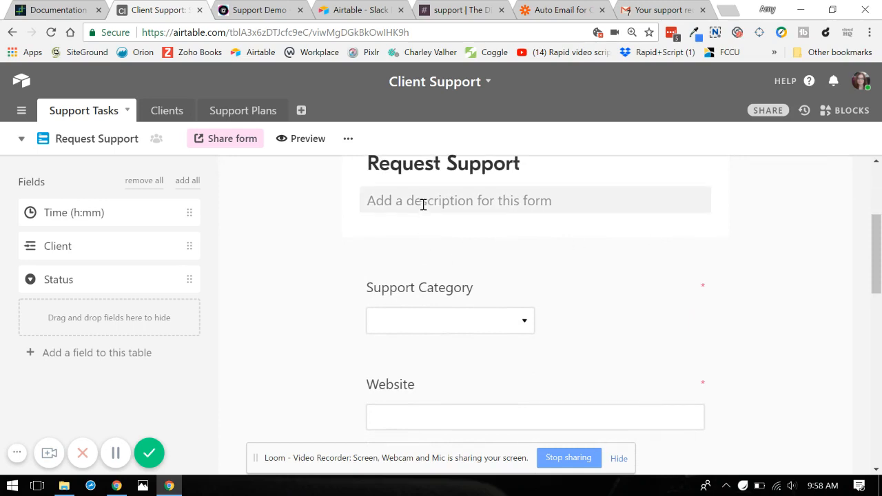
{"action": "scroll", "coordinate": [569, 293], "scroll_direction": "down", "scroll_amount": 2}
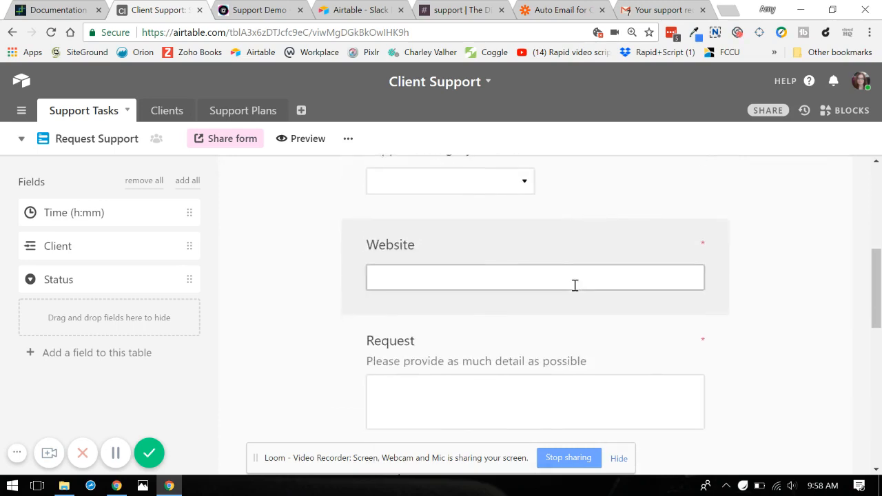
{"action": "scroll", "coordinate": [574, 284], "scroll_direction": "up", "scroll_amount": 1}
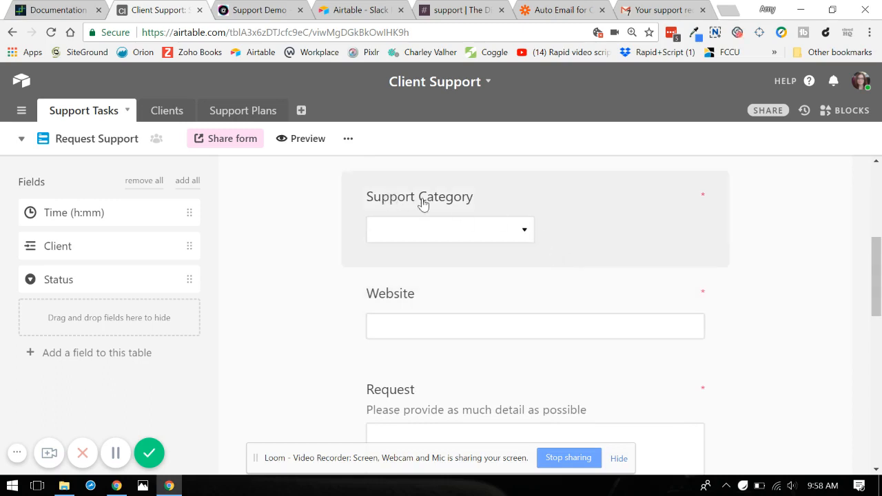
{"action": "left_click", "coordinate": [696, 205]}
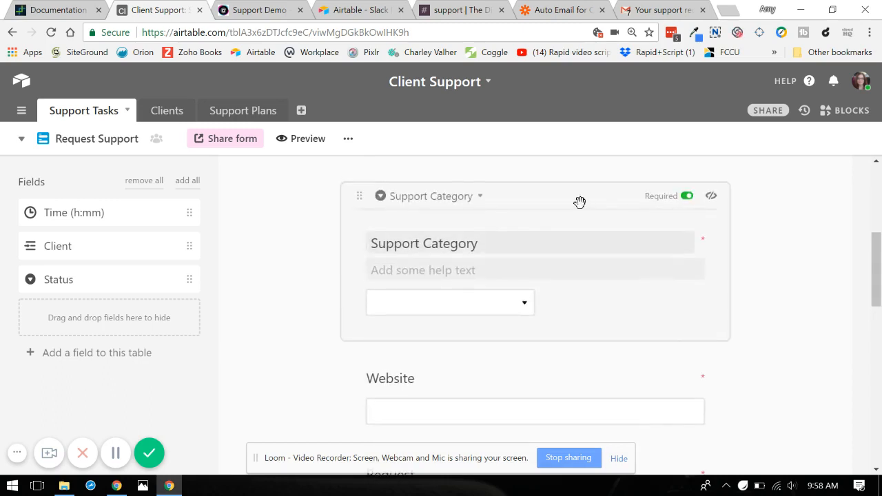
Examine the form's Website, Request and Attachment(s) questions and its submit area.
{"action": "scroll", "coordinate": [647, 376], "scroll_direction": "down", "scroll_amount": 3}
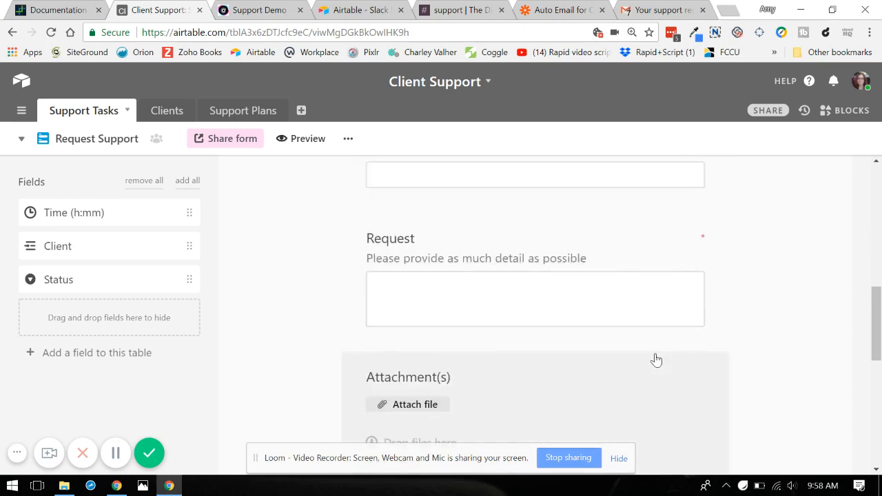
{"action": "scroll", "coordinate": [661, 250], "scroll_direction": "up", "scroll_amount": 1}
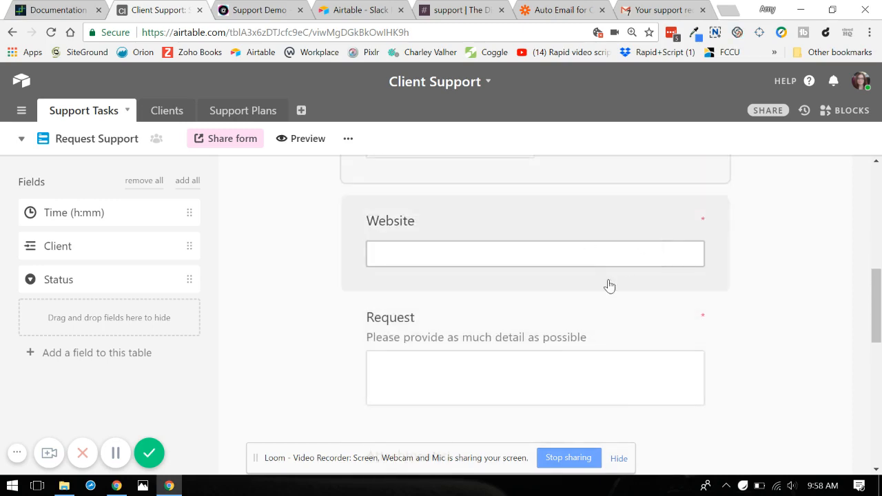
{"action": "scroll", "coordinate": [618, 276], "scroll_direction": "down", "scroll_amount": 1}
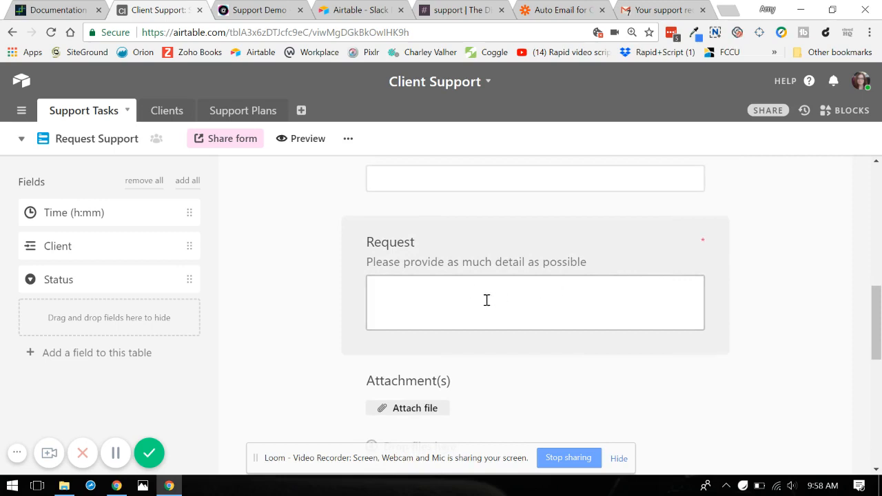
{"action": "scroll", "coordinate": [624, 278], "scroll_direction": "down", "scroll_amount": 2}
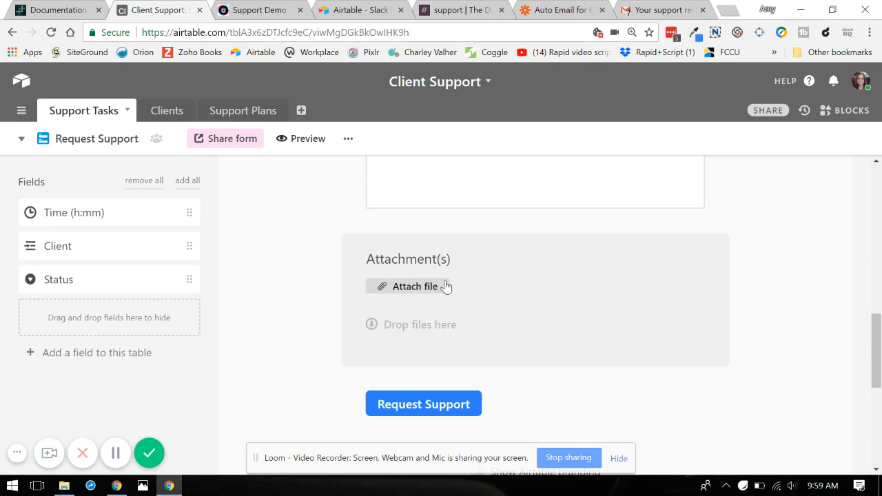
{"action": "scroll", "coordinate": [445, 283], "scroll_direction": "down", "scroll_amount": 1}
{"action": "scroll", "coordinate": [445, 286], "scroll_direction": "down", "scroll_amount": 1}
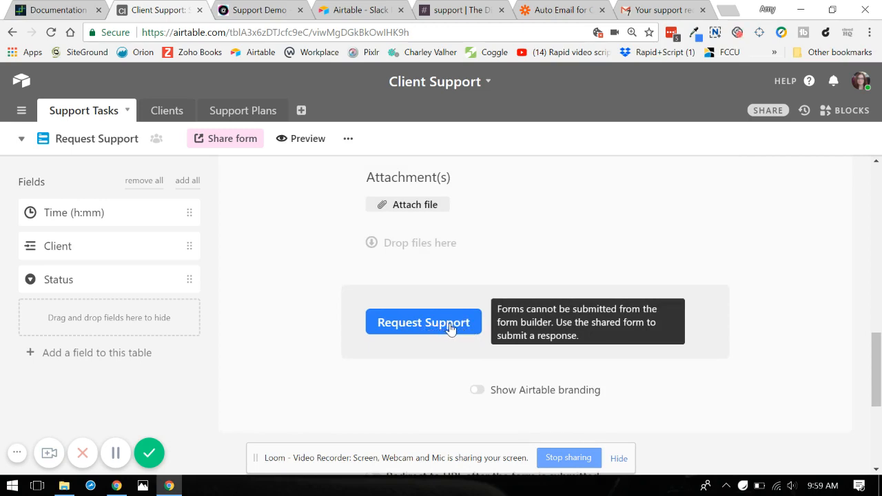
Review the form's branding, redirect, thank-you message and email notification settings for after submission.
{"action": "scroll", "coordinate": [436, 373], "scroll_direction": "down", "scroll_amount": 1}
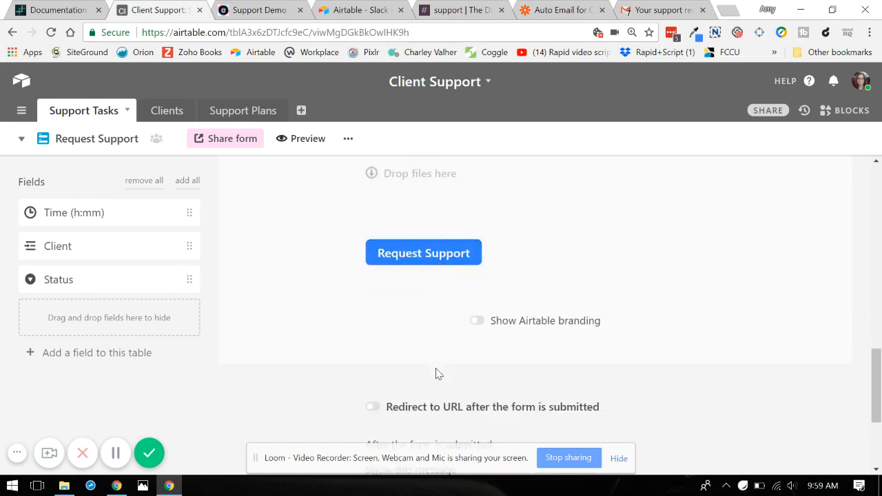
{"action": "scroll", "coordinate": [435, 373], "scroll_direction": "down", "scroll_amount": 2}
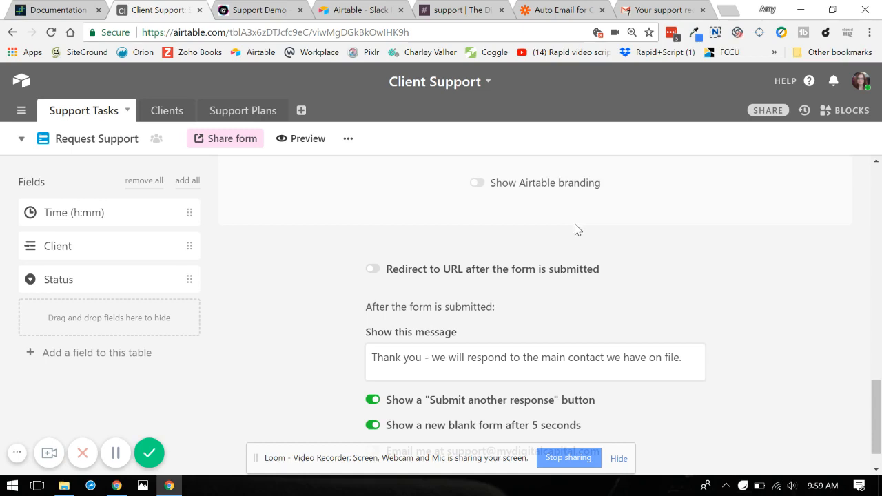
{"action": "scroll", "coordinate": [650, 288], "scroll_direction": "down", "scroll_amount": 1}
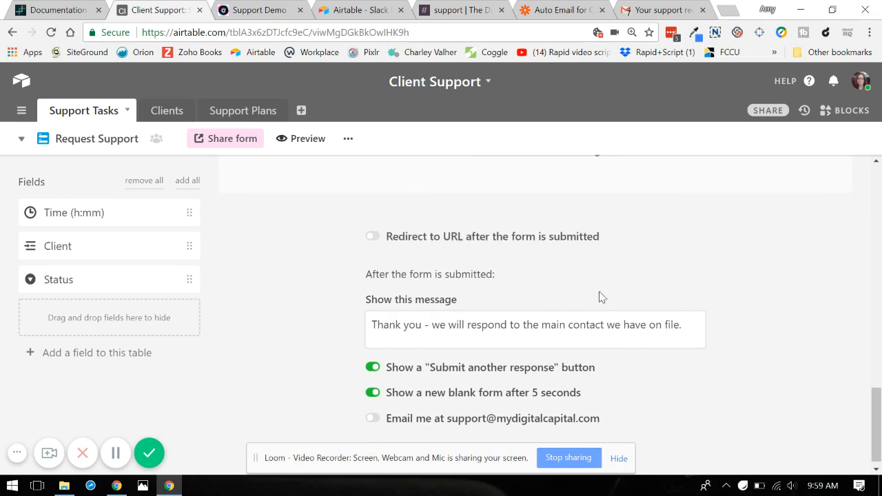
{"action": "scroll", "coordinate": [612, 301], "scroll_direction": "down", "scroll_amount": 1}
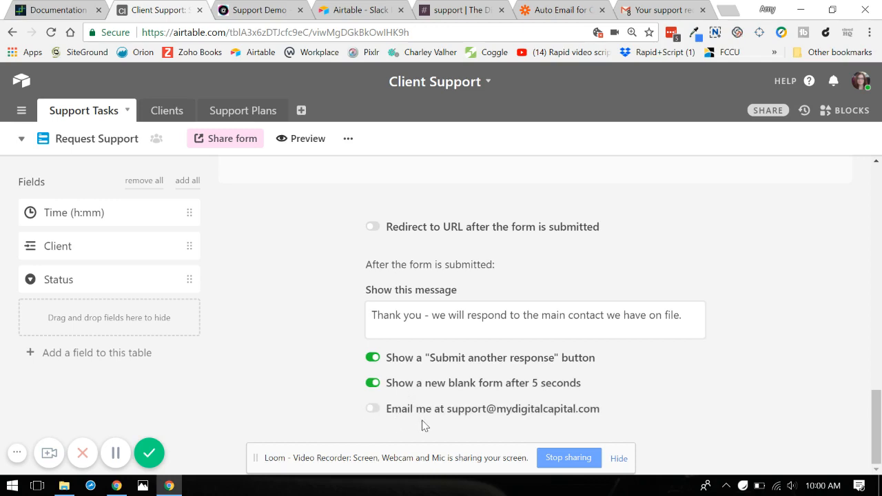
Preview the Request Support form and examine its embedded version beside the monthly support list on the Support Demo page.
{"action": "left_click", "coordinate": [308, 150]}
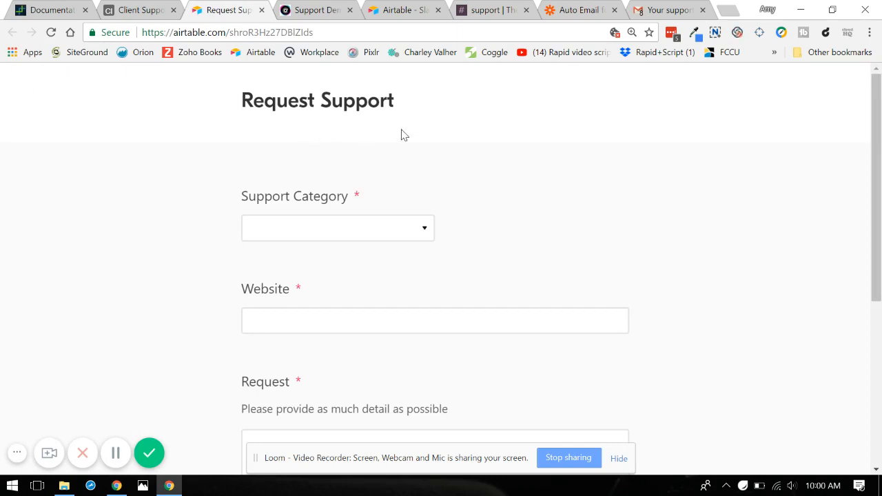
{"action": "left_click", "coordinate": [307, 15]}
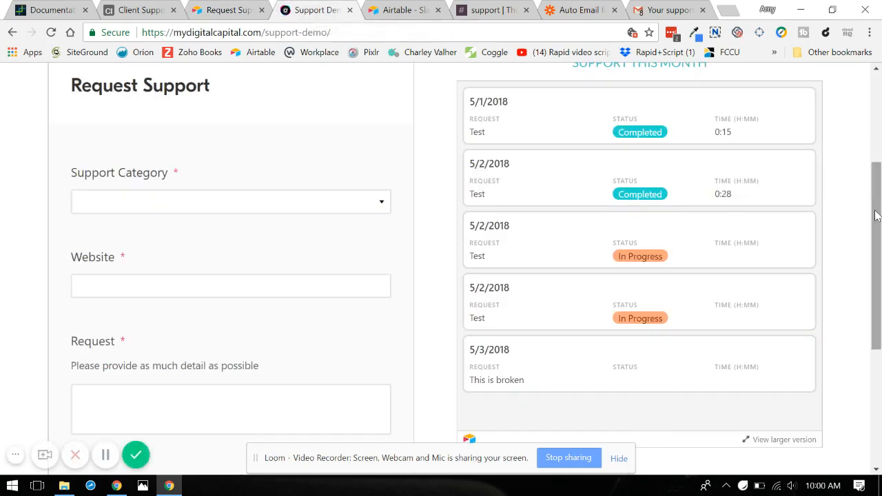
{"action": "left_click_drag", "start_coordinate": [876, 215], "coordinate": [873, 113]}
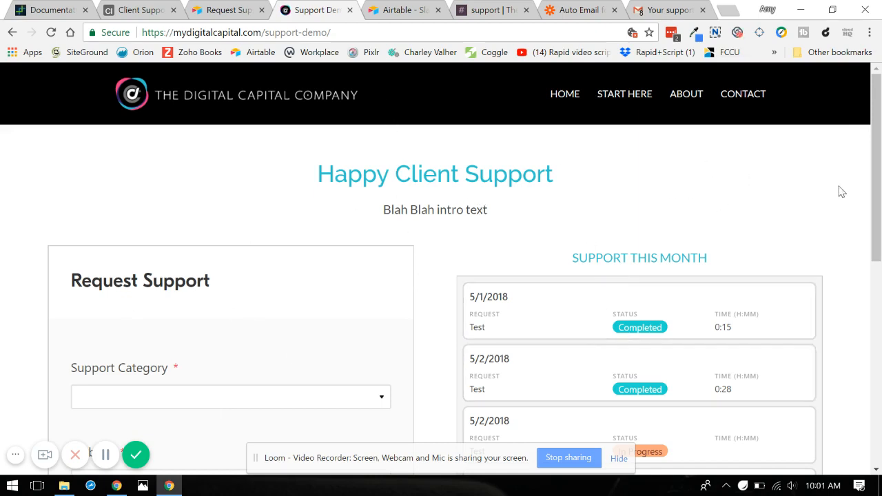
{"action": "scroll", "coordinate": [282, 206], "scroll_direction": "down", "scroll_amount": 3}
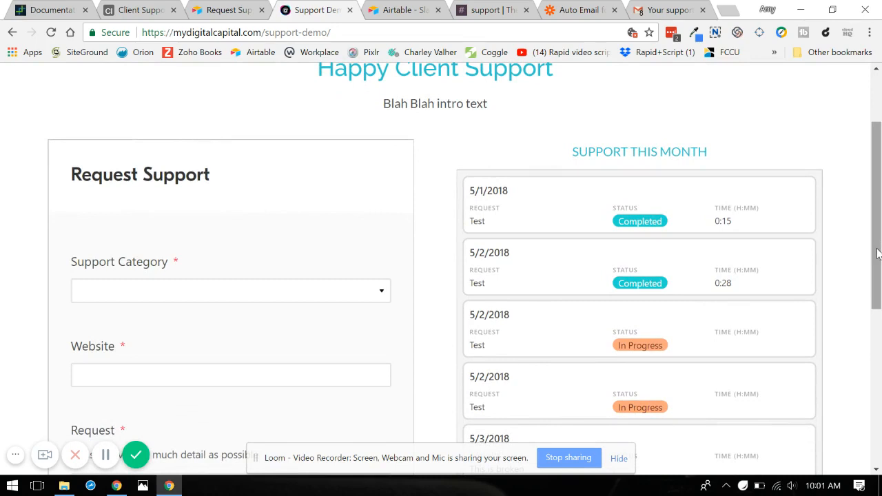
Look over the Support This Month list on the Support Demo page and close the standalone Request Support form preview.
{"action": "left_click_drag", "start_coordinate": [877, 254], "coordinate": [877, 271]}
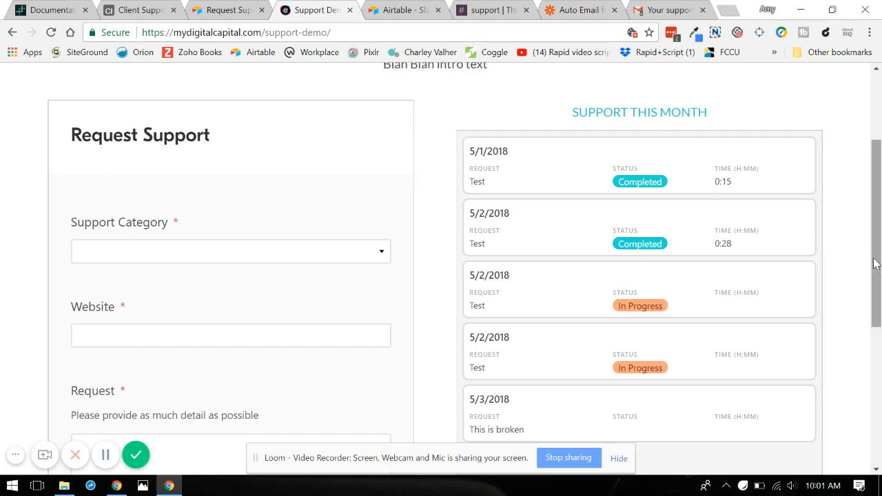
{"action": "left_click_drag", "start_coordinate": [875, 264], "coordinate": [873, 126]}
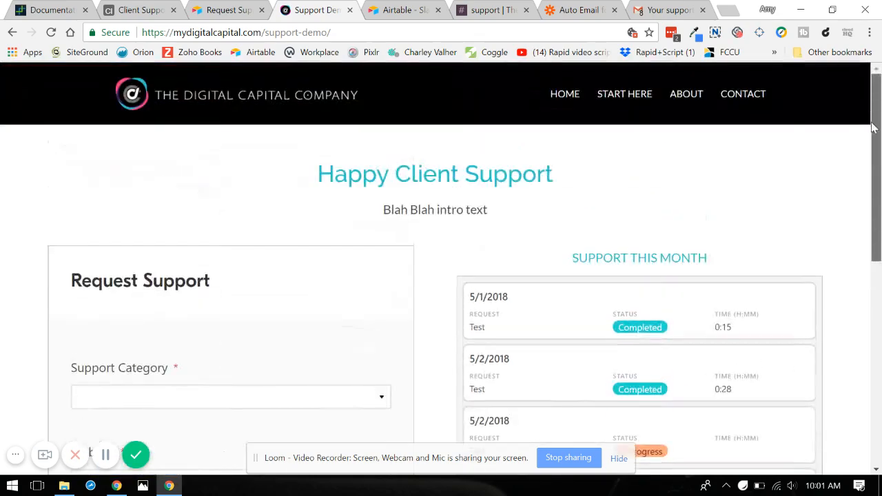
{"action": "left_click", "coordinate": [230, 14]}
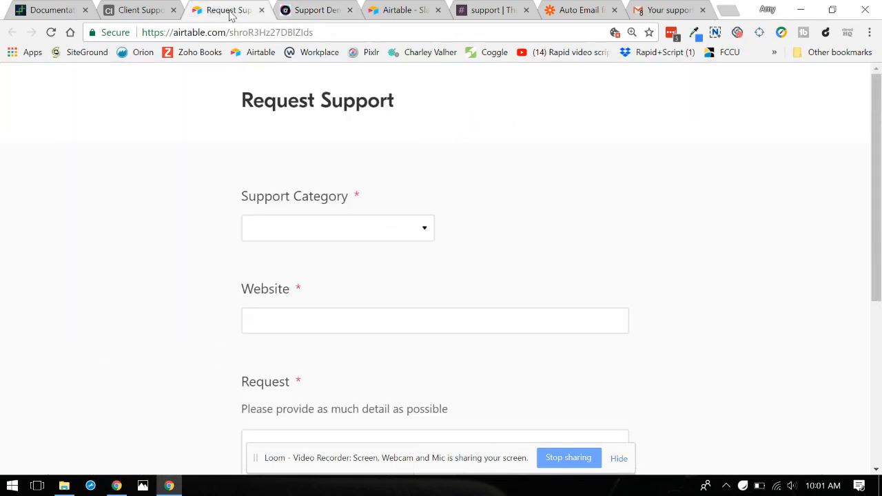
{"action": "left_click", "coordinate": [262, 10]}
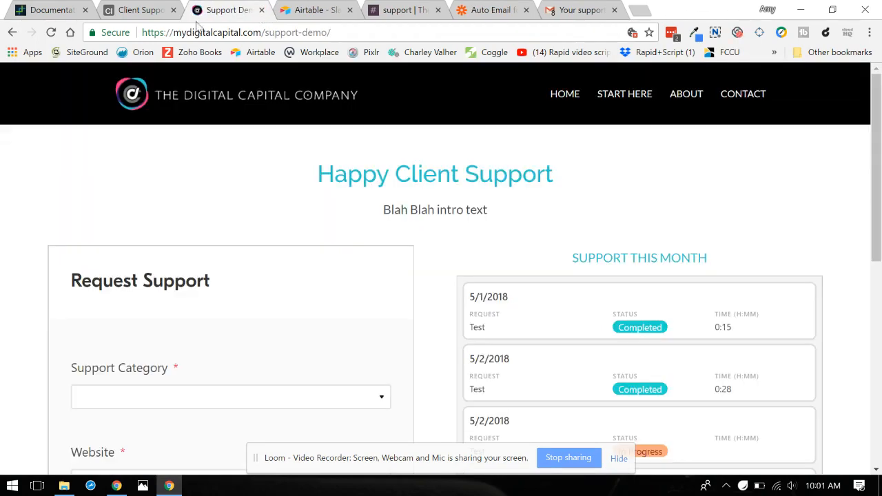
Open the Request Support form's sharing options in the Client Support base and examine its embed code with desktop and mobile previews.
{"action": "left_click", "coordinate": [145, 13]}
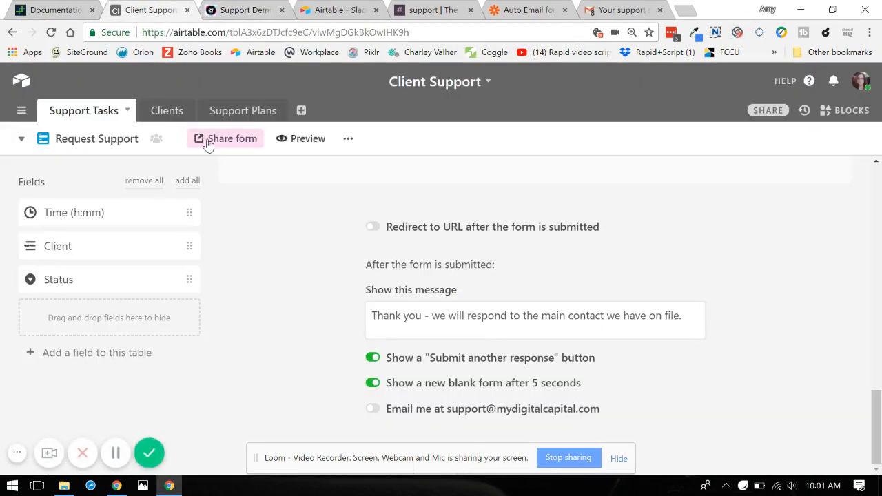
{"action": "left_click", "coordinate": [229, 140]}
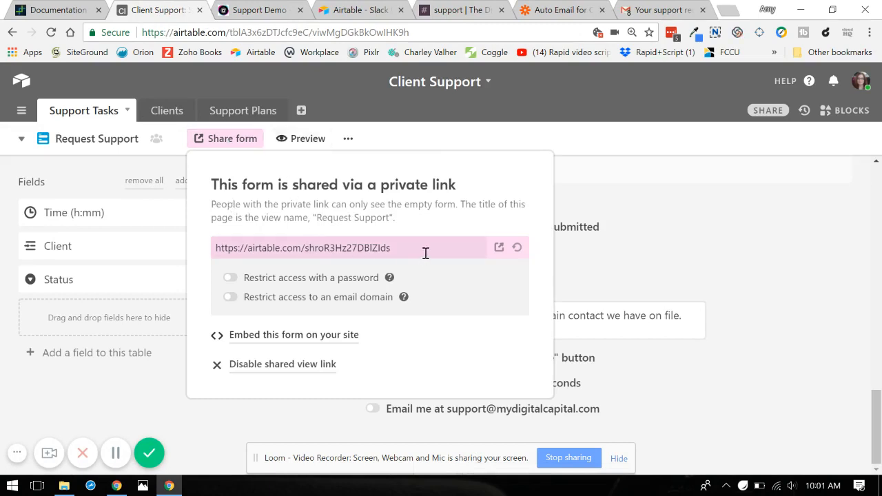
{"action": "left_click", "coordinate": [282, 339]}
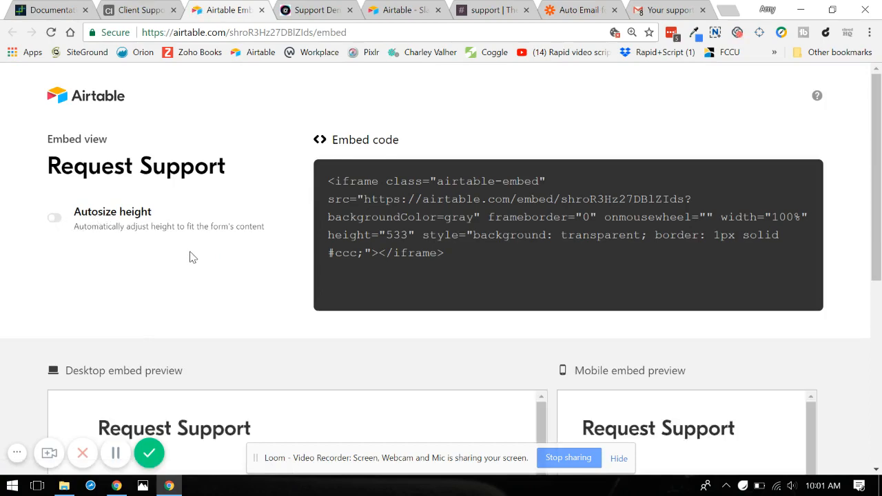
{"action": "scroll", "coordinate": [193, 257], "scroll_direction": "down", "scroll_amount": 5}
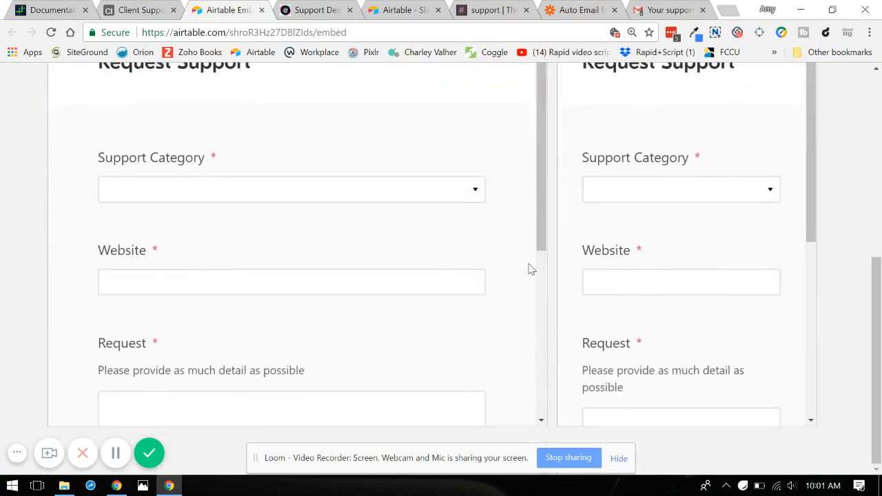
{"action": "scroll", "coordinate": [531, 269], "scroll_direction": "up", "scroll_amount": 5}
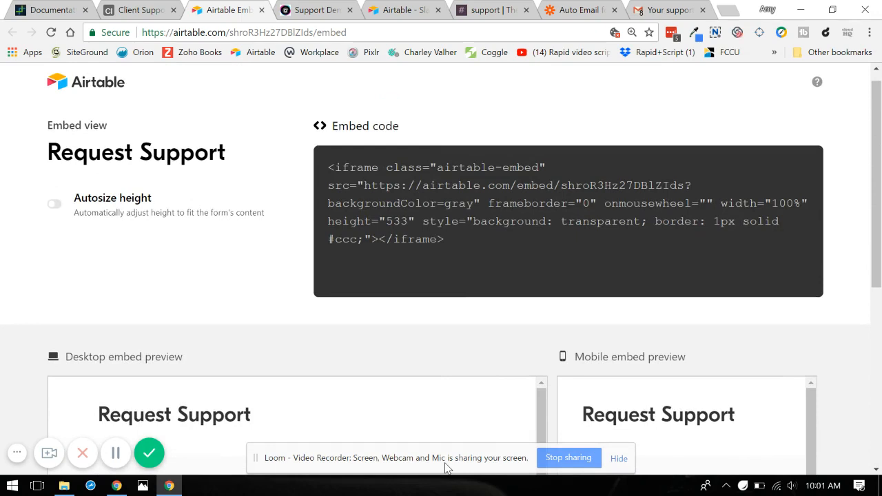
{"action": "scroll", "coordinate": [430, 164], "scroll_direction": "up", "scroll_amount": 1}
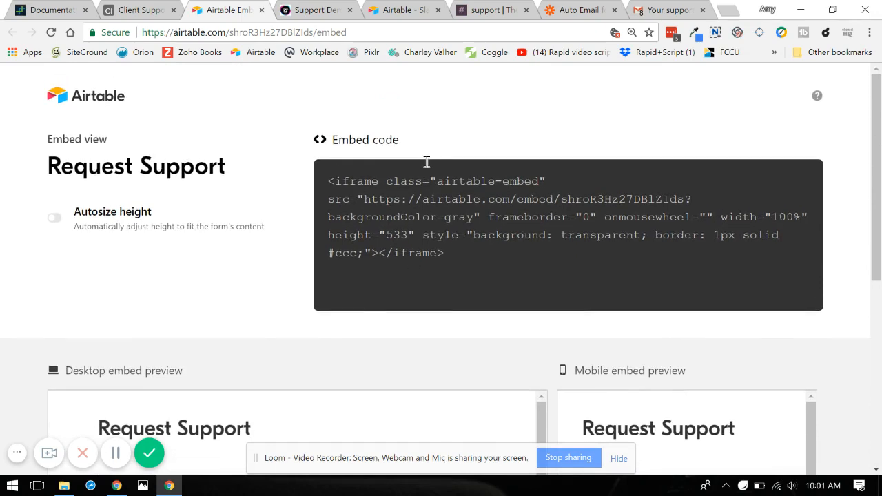
{"action": "left_click", "coordinate": [262, 11]}
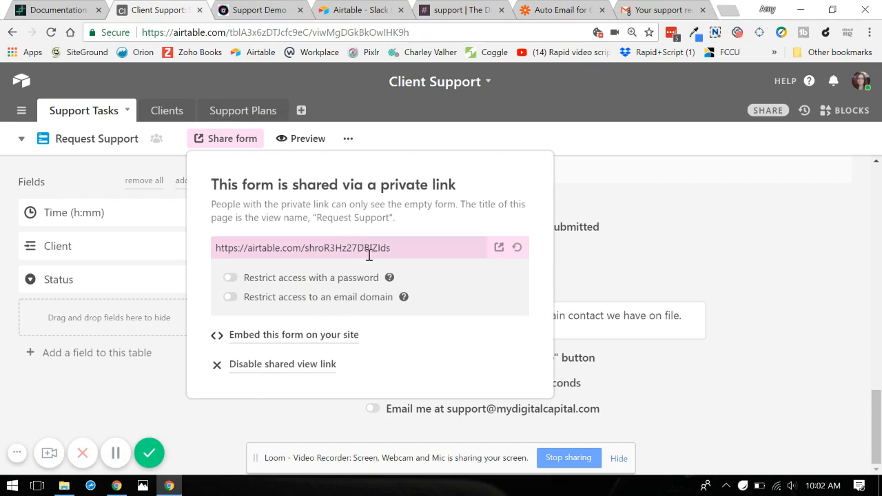
{"action": "left_click", "coordinate": [376, 131]}
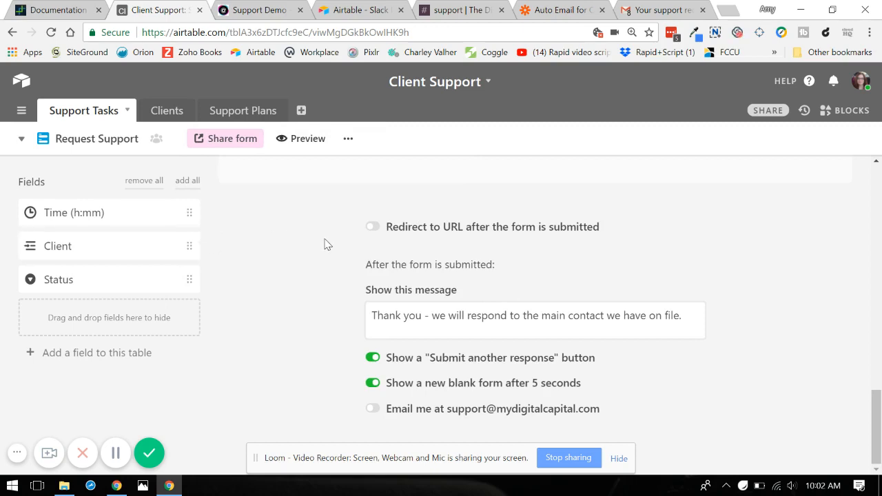
In the All Tickets view, link Client 1 Company as the client of the 5/3/2018 ticket in row 9.
{"action": "scroll", "coordinate": [327, 245], "scroll_direction": "up", "scroll_amount": 15}
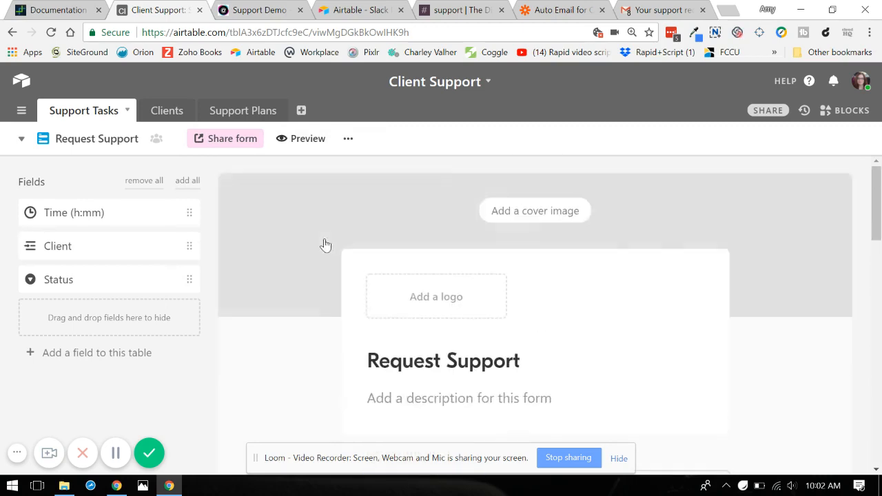
{"action": "left_click", "coordinate": [21, 140]}
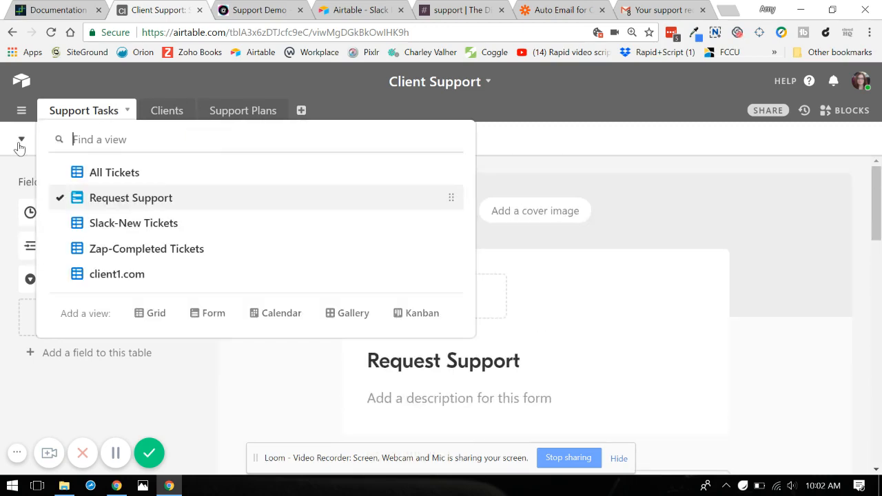
{"action": "left_click", "coordinate": [128, 177]}
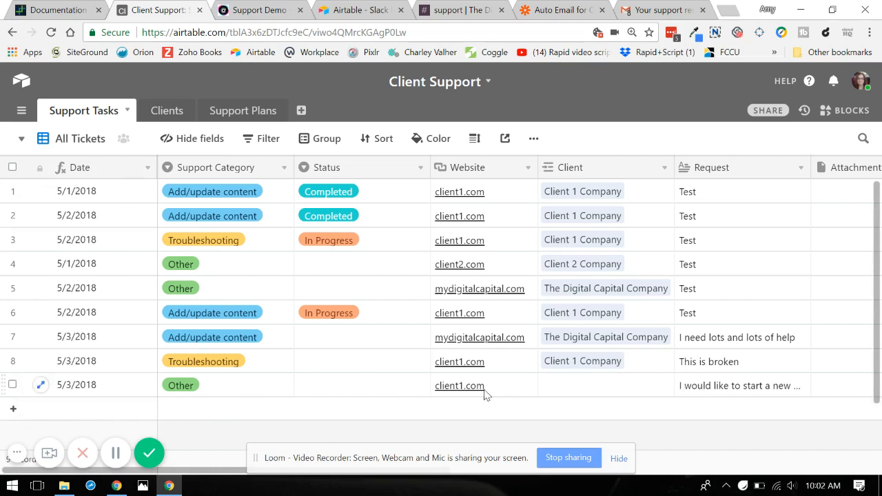
{"action": "left_click", "coordinate": [571, 391]}
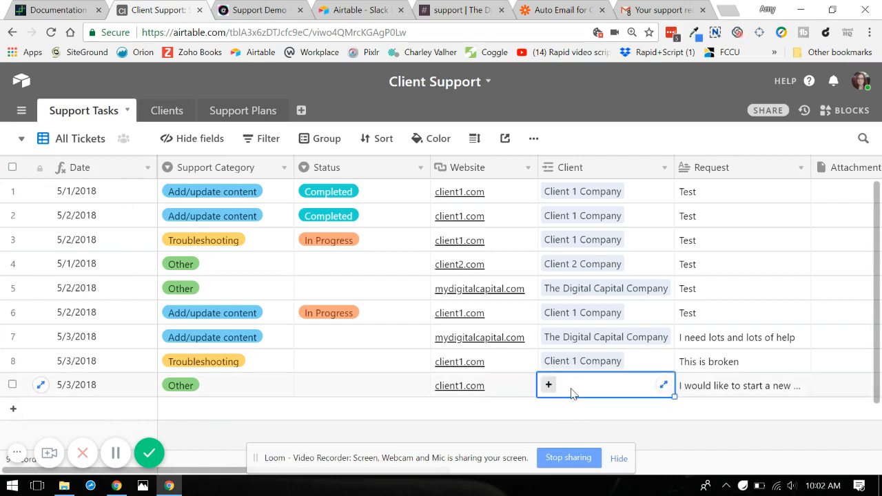
{"action": "type", "text": "clien"}
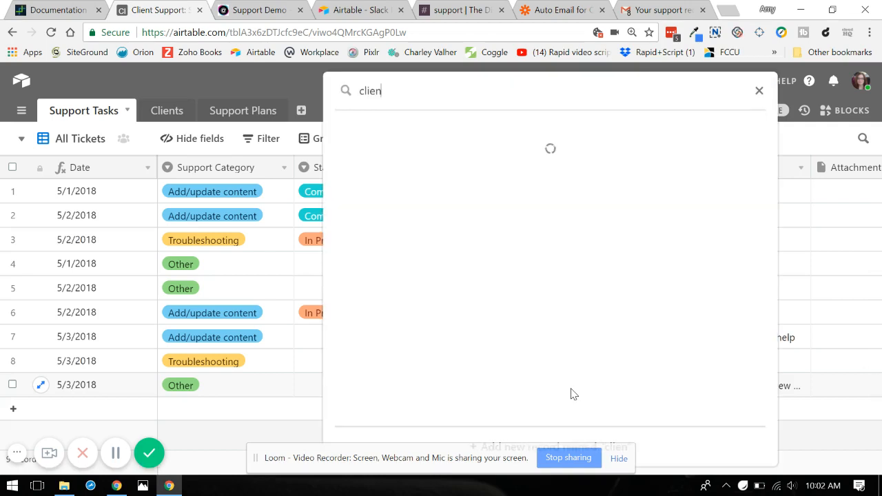
{"action": "left_click", "coordinate": [440, 150]}
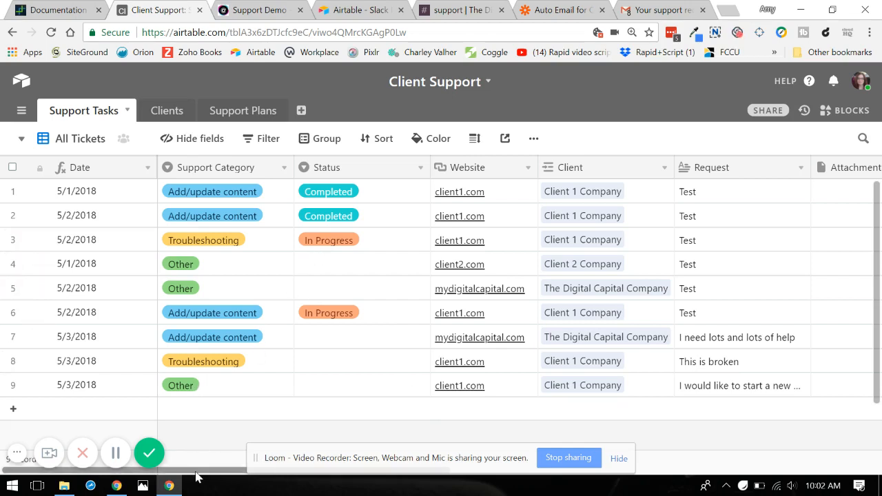
Inspect the Time (h:mm) field's Duration type and its available duration formats.
{"action": "left_click_drag", "start_coordinate": [195, 474], "coordinate": [414, 474]}
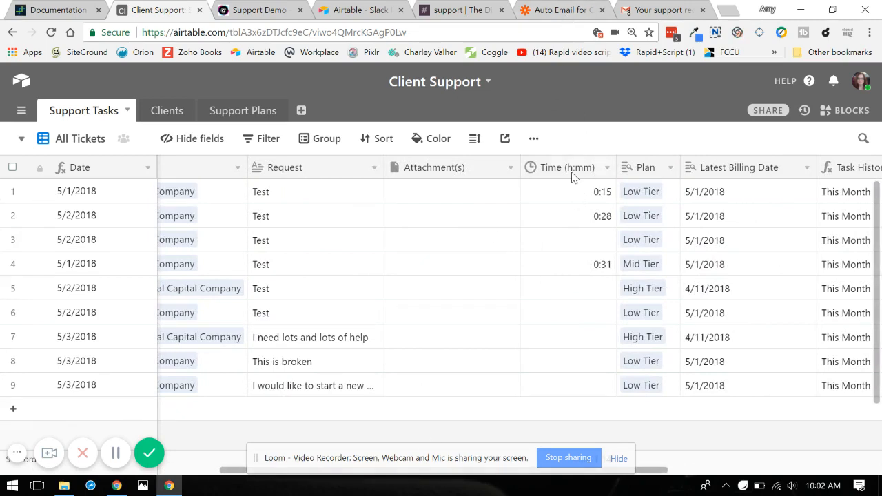
{"action": "left_click", "coordinate": [607, 169]}
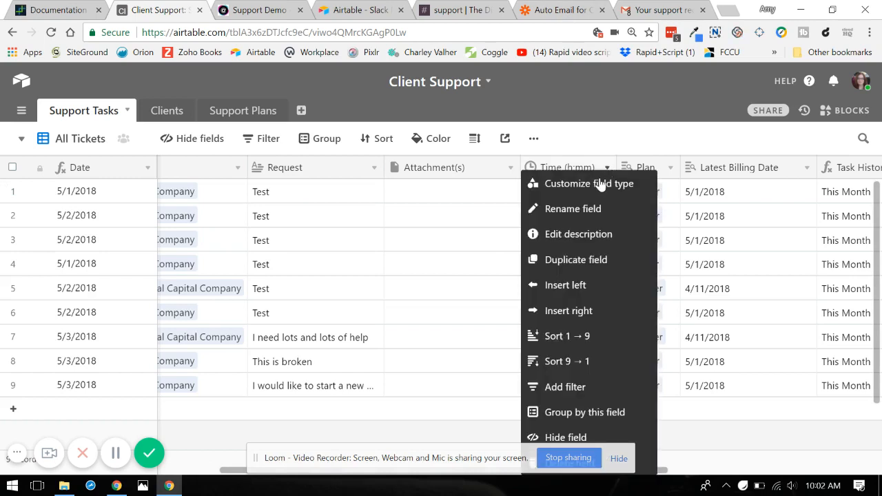
{"action": "left_click", "coordinate": [598, 184]}
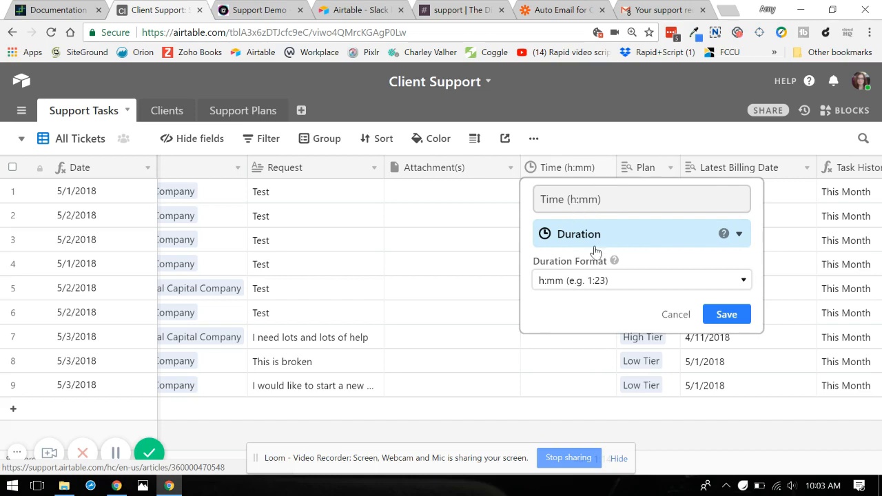
{"action": "left_click", "coordinate": [626, 282]}
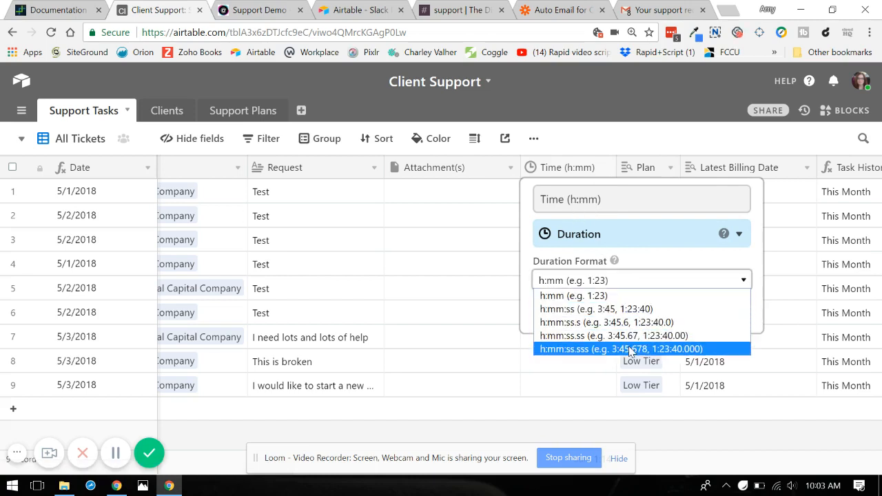
{"action": "left_click", "coordinate": [644, 255]}
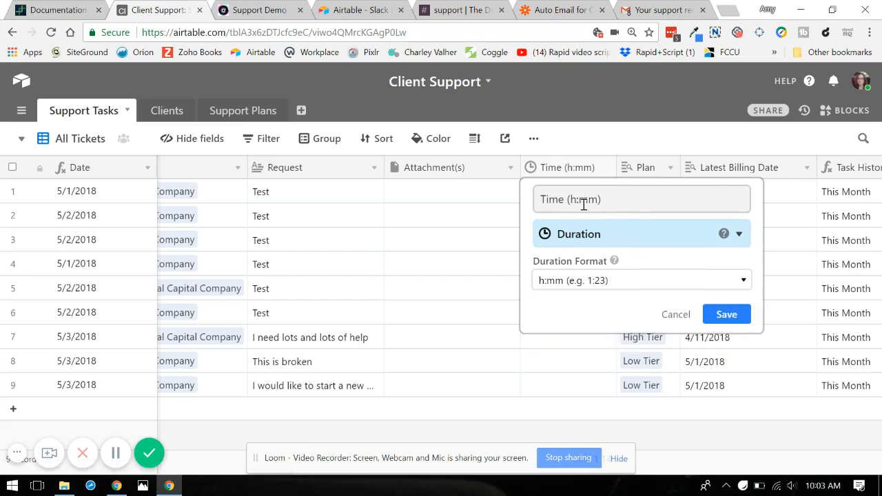
{"action": "left_click", "coordinate": [708, 322]}
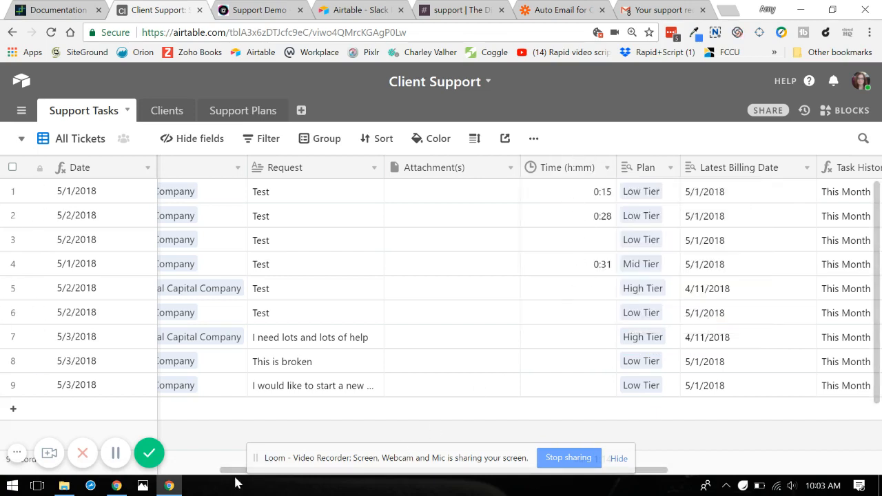
Review the list of Support Tasks views and look across the ticket columns in All Tickets.
{"action": "left_click_drag", "start_coordinate": [234, 470], "coordinate": [41, 486]}
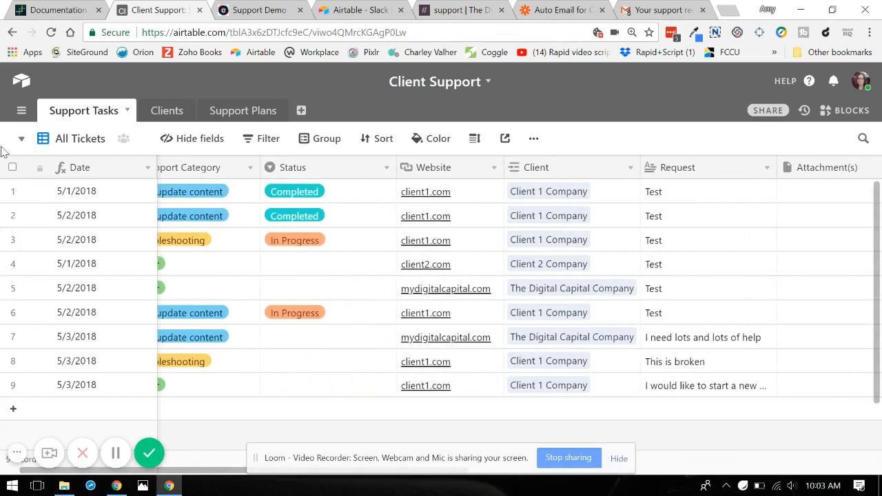
{"action": "left_click", "coordinate": [21, 139]}
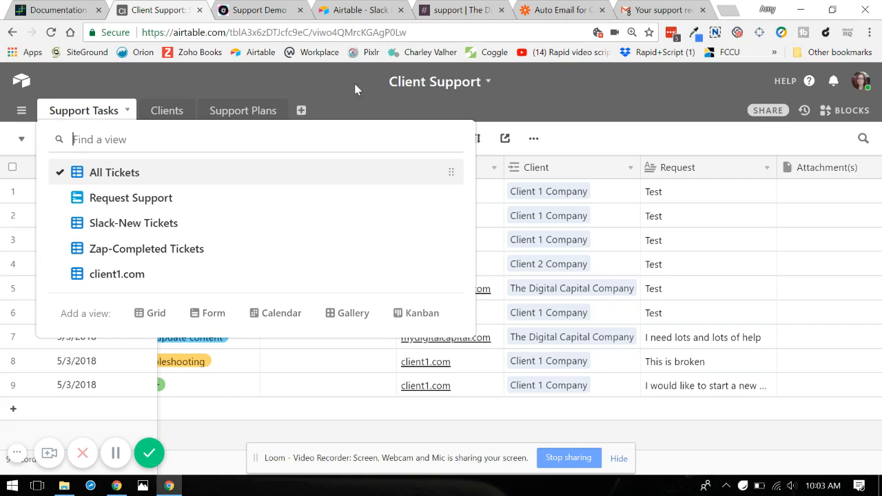
{"action": "left_click", "coordinate": [353, 106]}
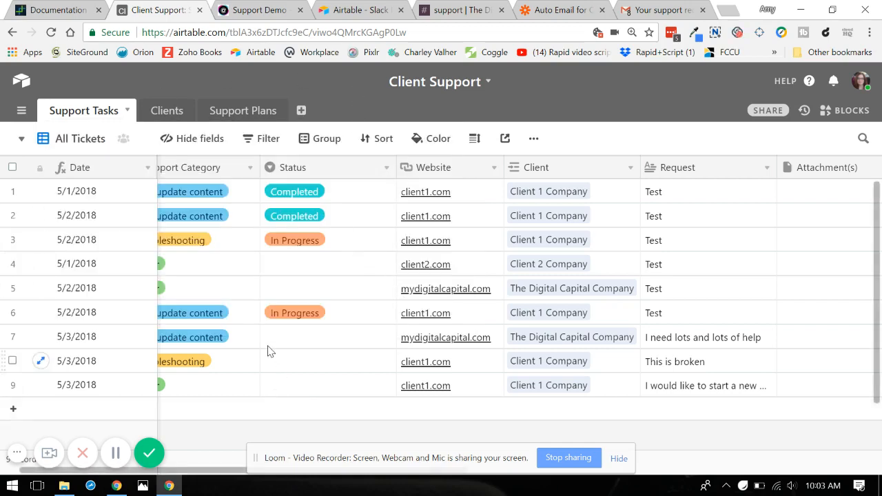
{"action": "scroll", "coordinate": [268, 350], "scroll_direction": "right", "scroll_amount": 2}
{"action": "scroll", "coordinate": [269, 350], "scroll_direction": "left", "scroll_amount": 3}
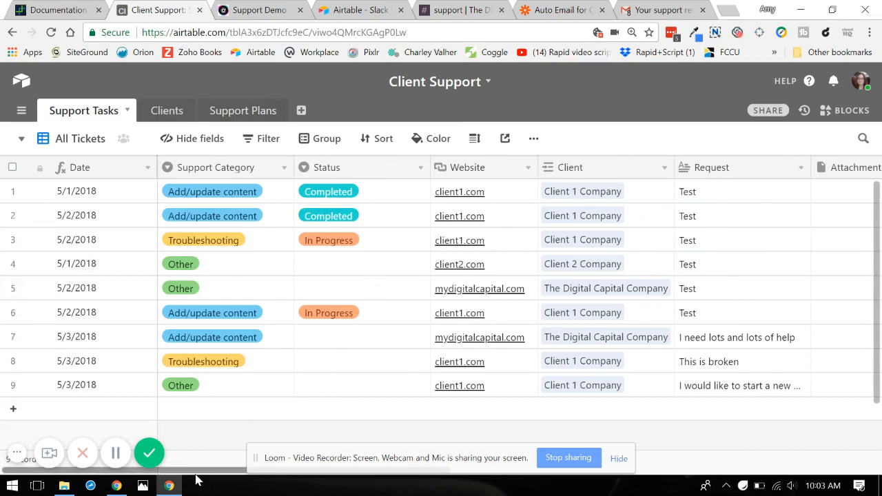
{"action": "left_click_drag", "start_coordinate": [197, 474], "coordinate": [172, 486]}
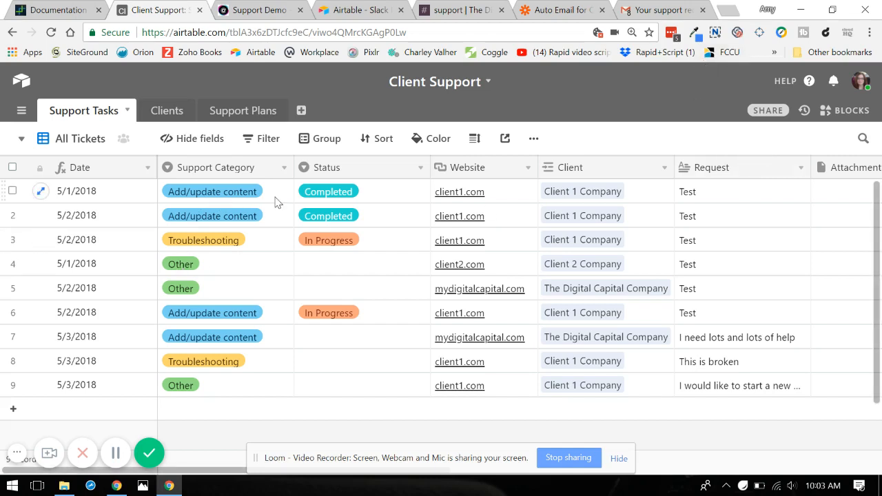
Inspect the Support Category field's single select options and the color choices for Add/update content.
{"action": "left_click", "coordinate": [283, 170]}
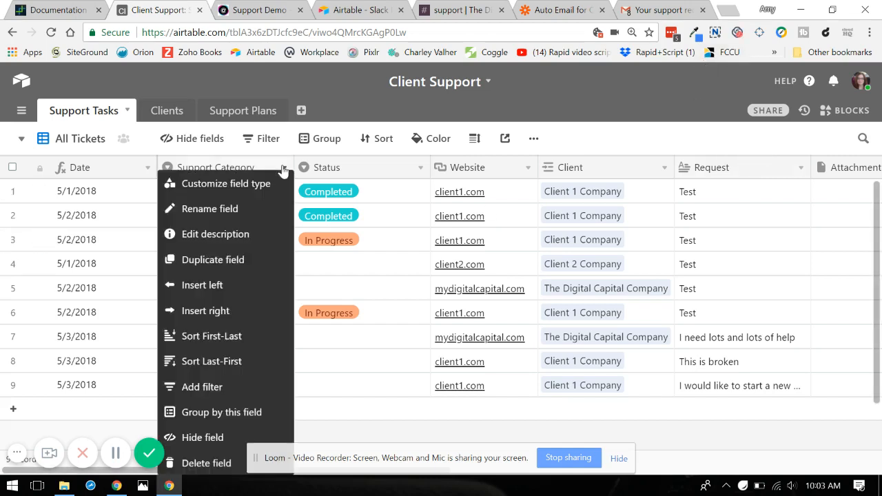
{"action": "left_click", "coordinate": [255, 190]}
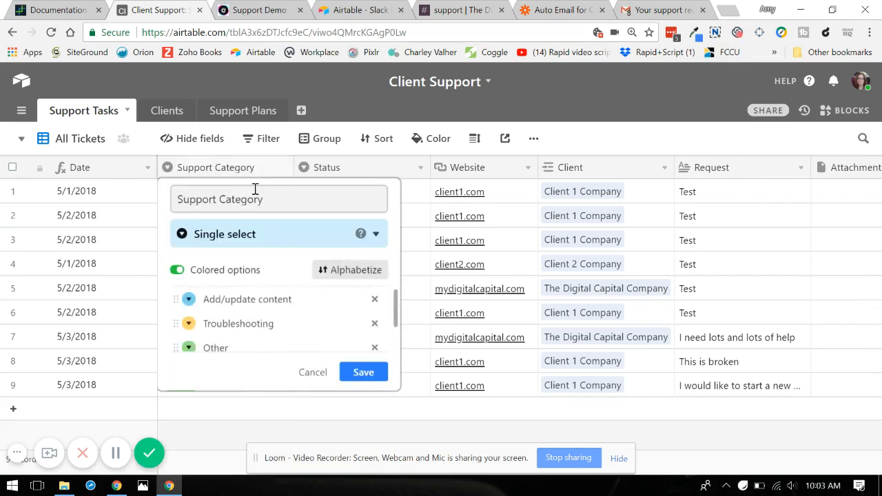
{"action": "left_click", "coordinate": [189, 301]}
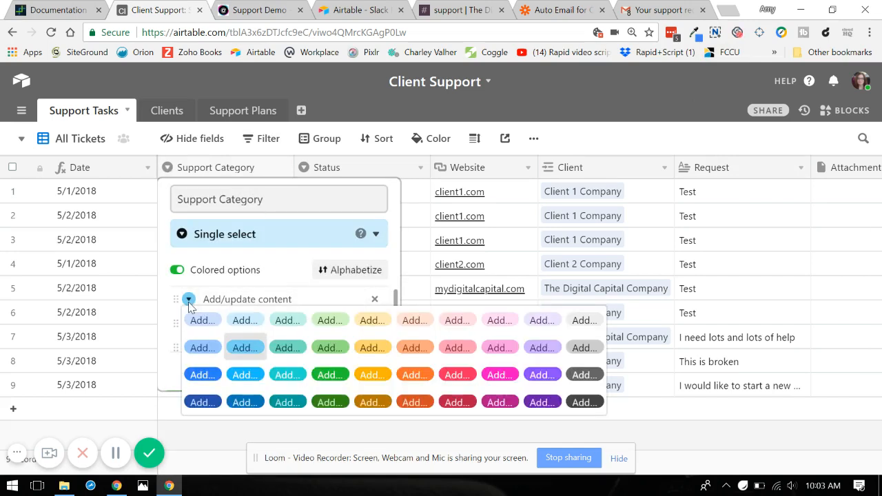
{"action": "left_click", "coordinate": [388, 121]}
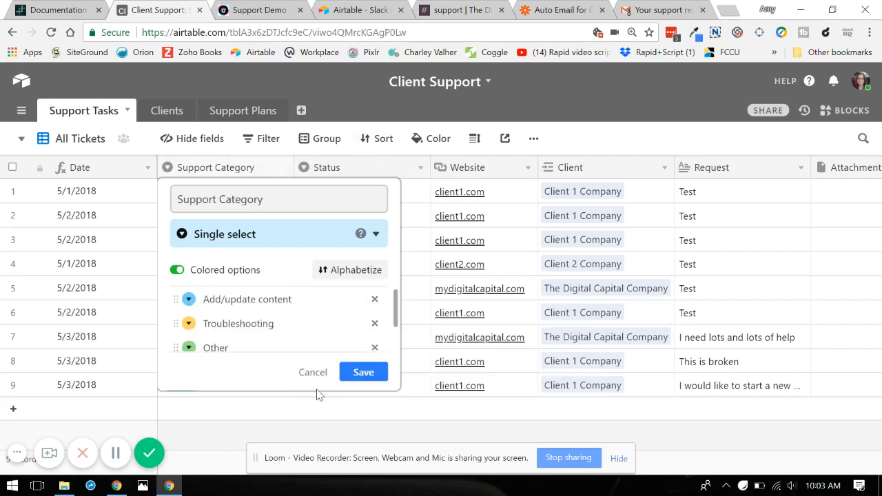
{"action": "left_click", "coordinate": [363, 373]}
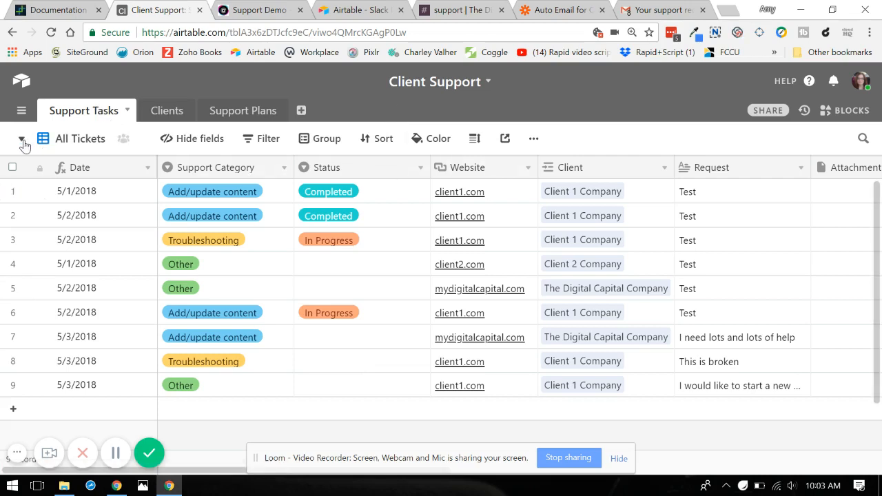
Switch to the Support Demo page and look over its Request Support form and Support This Month list.
{"action": "left_click", "coordinate": [261, 10]}
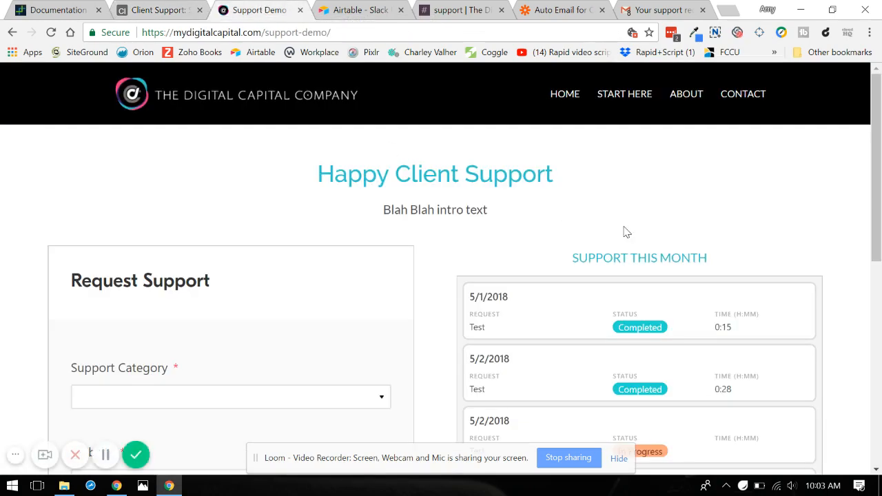
{"action": "scroll", "coordinate": [624, 232], "scroll_direction": "down", "scroll_amount": 2}
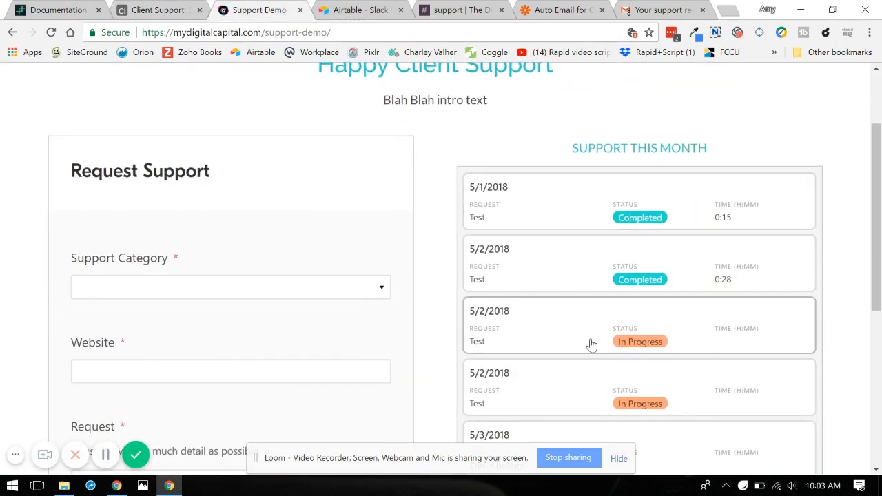
{"action": "scroll", "coordinate": [457, 132], "scroll_direction": "up", "scroll_amount": 2}
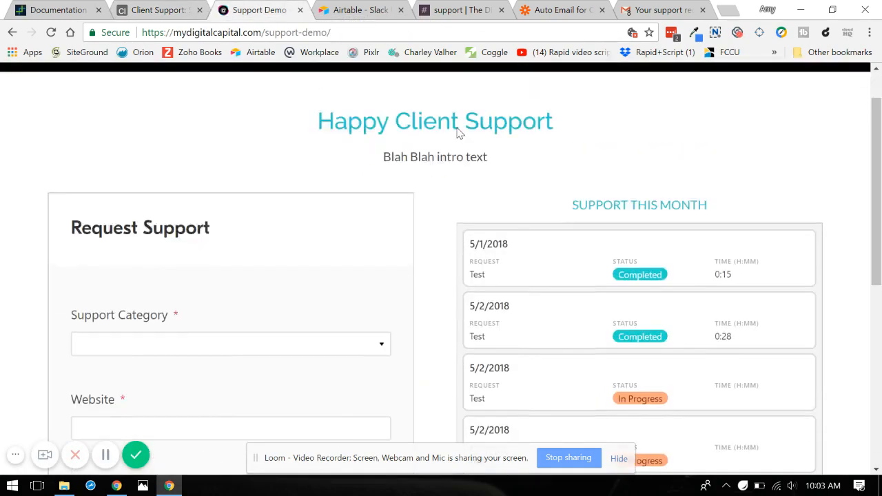
Return to the Client Support base and open the client1.com view of Support Tasks.
{"action": "left_click", "coordinate": [166, 10]}
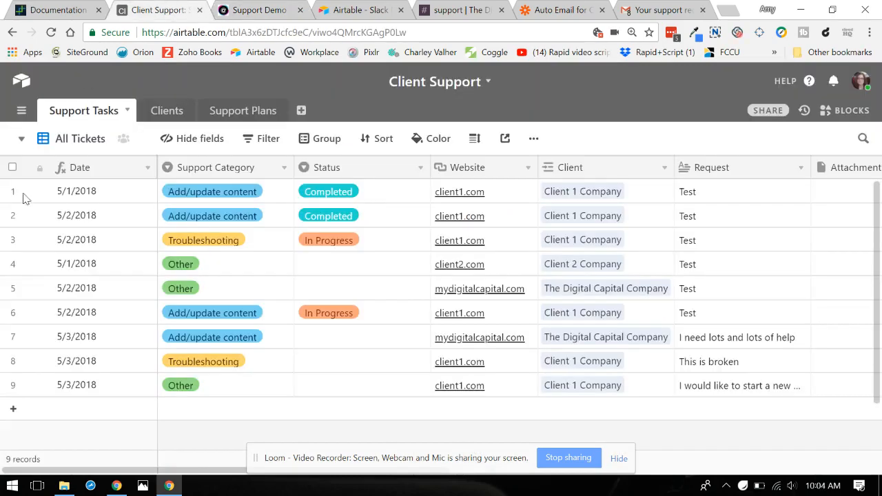
{"action": "left_click", "coordinate": [22, 139]}
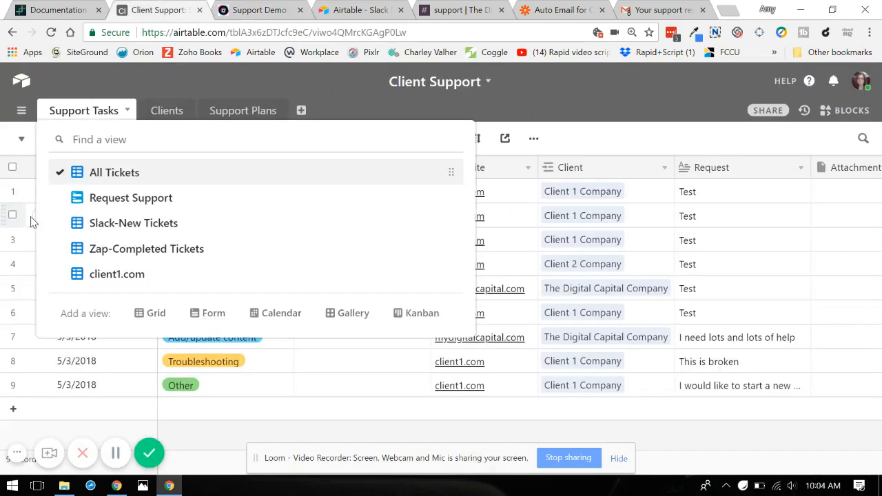
{"action": "left_click", "coordinate": [109, 276]}
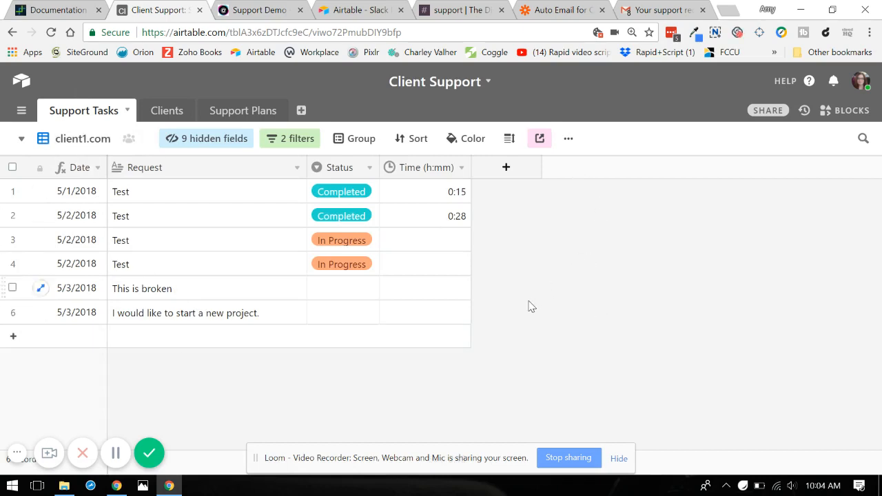
Review the client1.com view's Task History and Client filters, and discard the extra Status condition.
{"action": "left_click", "coordinate": [295, 150]}
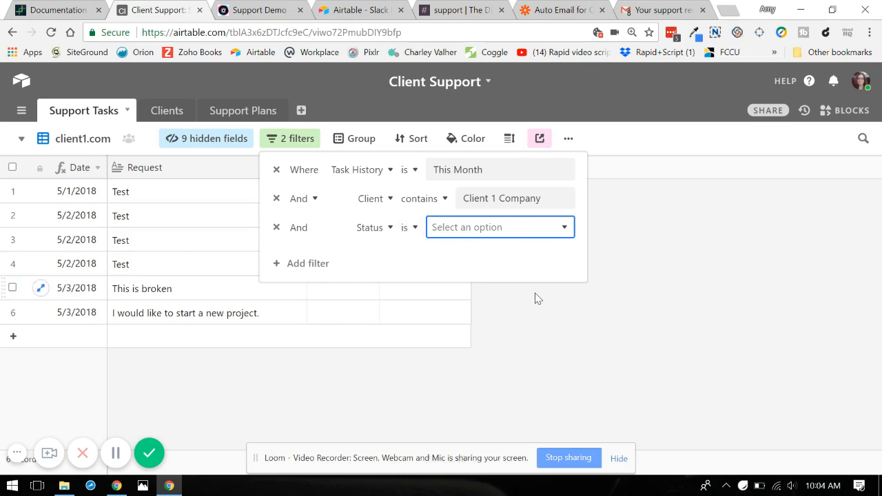
{"action": "left_click", "coordinate": [275, 229]}
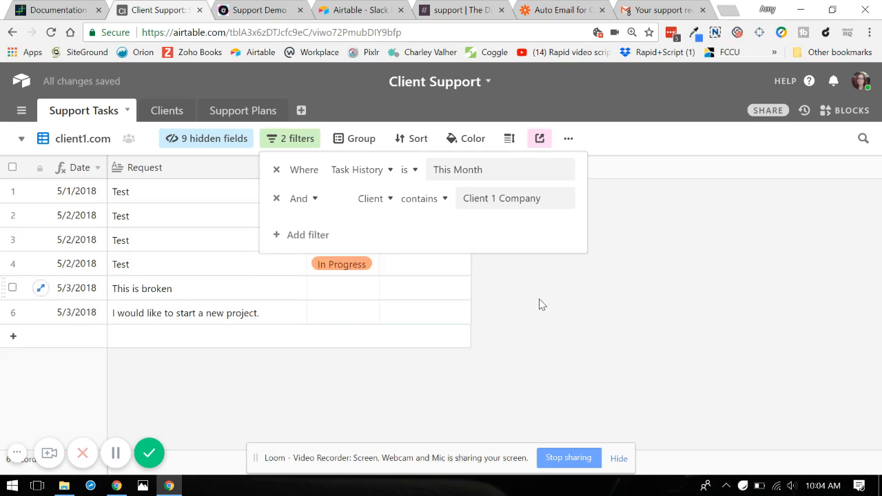
{"action": "left_click", "coordinate": [539, 269]}
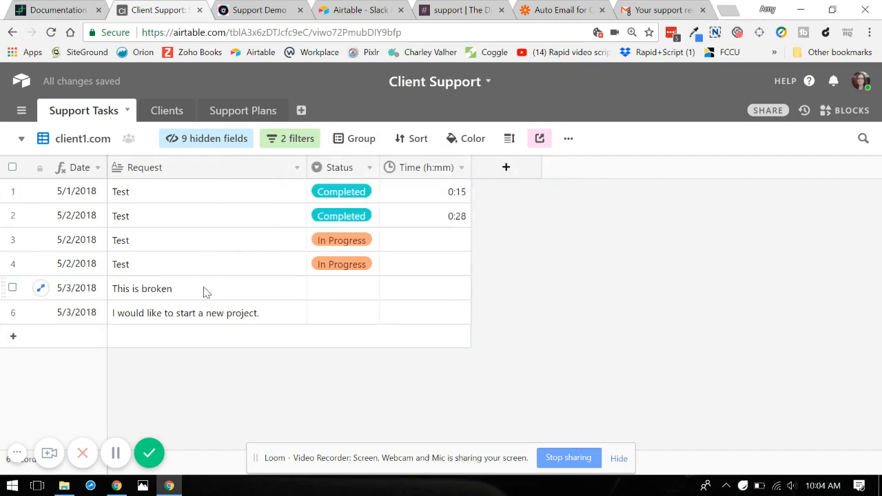
Duplicate the client1.com view and set the copy's Client filter to contain Client 2 Company.
{"action": "left_click", "coordinate": [21, 140]}
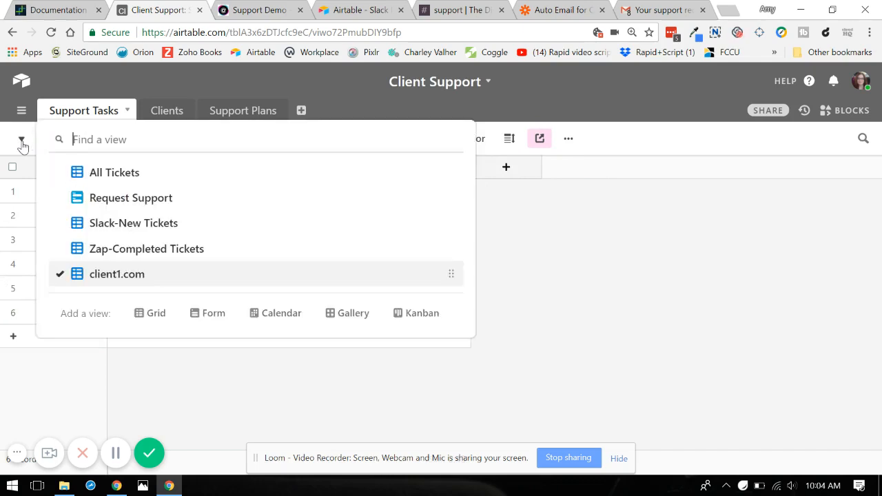
{"action": "left_click", "coordinate": [21, 140]}
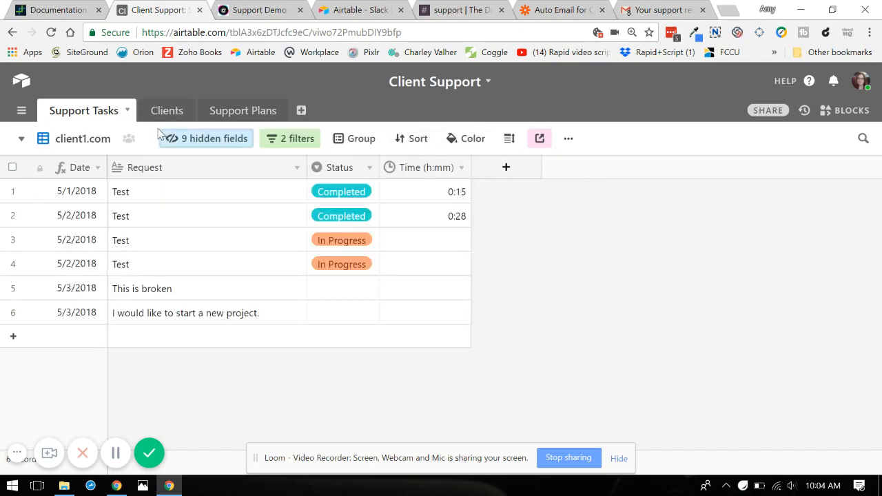
{"action": "left_click", "coordinate": [569, 141]}
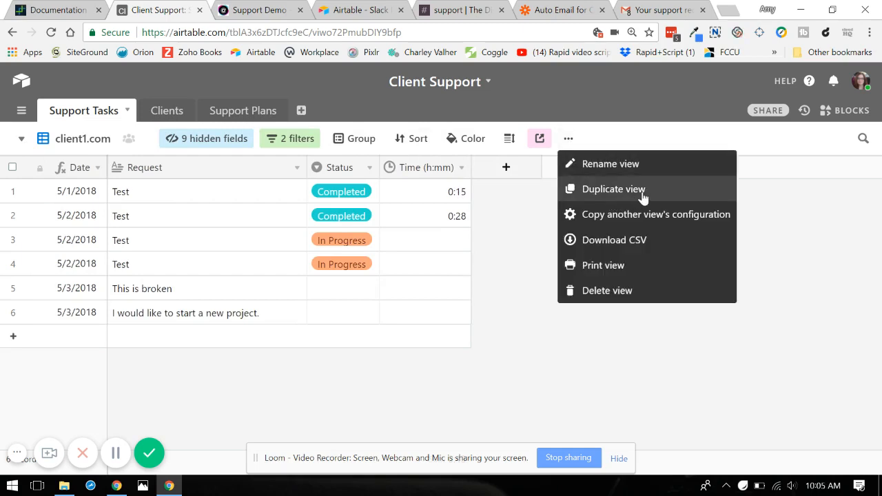
{"action": "left_click", "coordinate": [613, 189]}
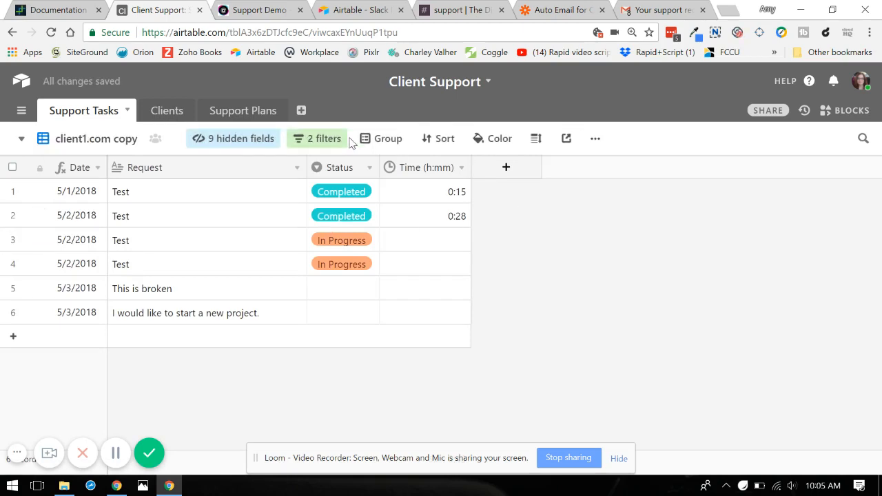
{"action": "left_click", "coordinate": [323, 138]}
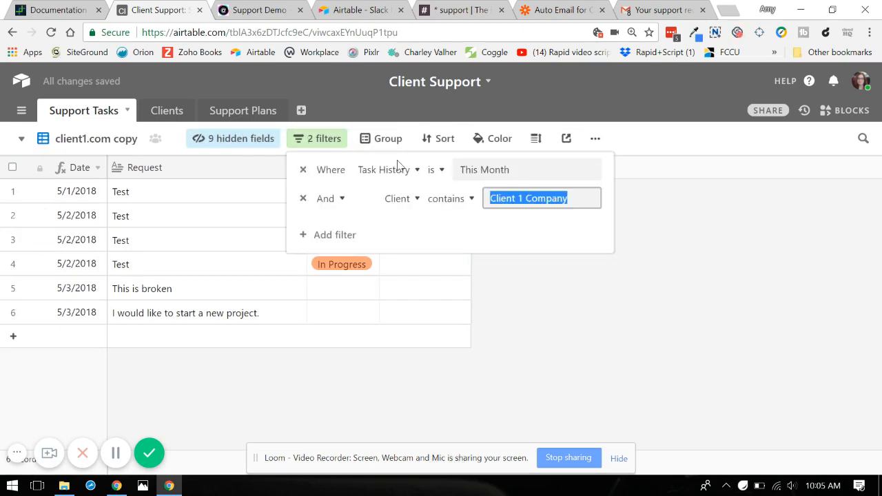
{"action": "left_click", "coordinate": [591, 198]}
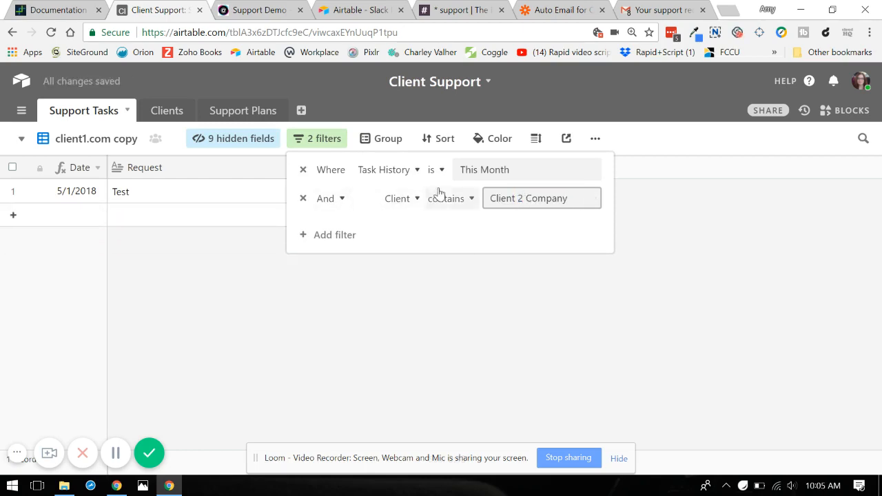
Rename the duplicated view as client2.com.
{"action": "left_click", "coordinate": [598, 144]}
{"action": "left_click", "coordinate": [620, 162]}
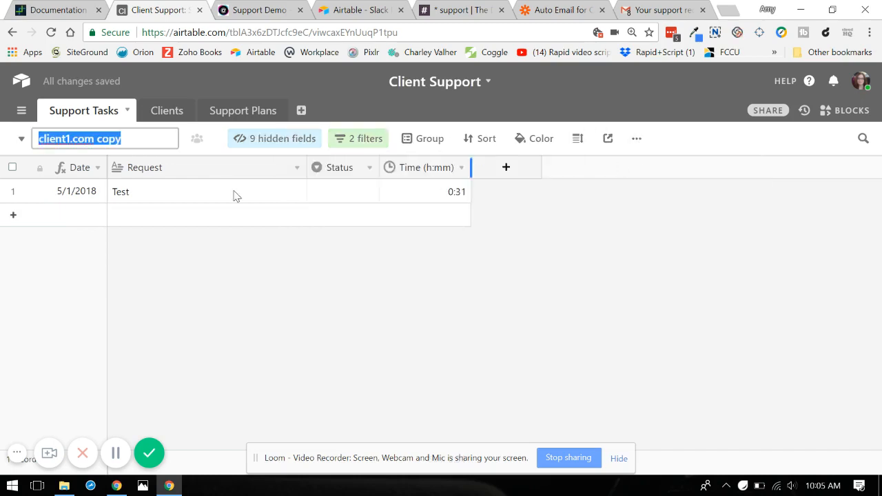
{"action": "left_click", "coordinate": [94, 138]}
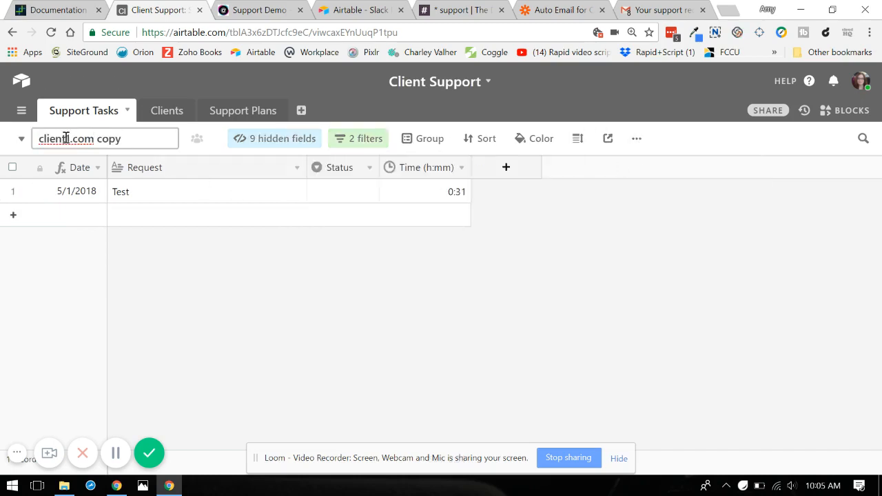
{"action": "left_click_drag", "start_coordinate": [66, 138], "coordinate": [138, 143]}
{"action": "type", "text": "2.c"}
{"action": "key", "text": "Return"}
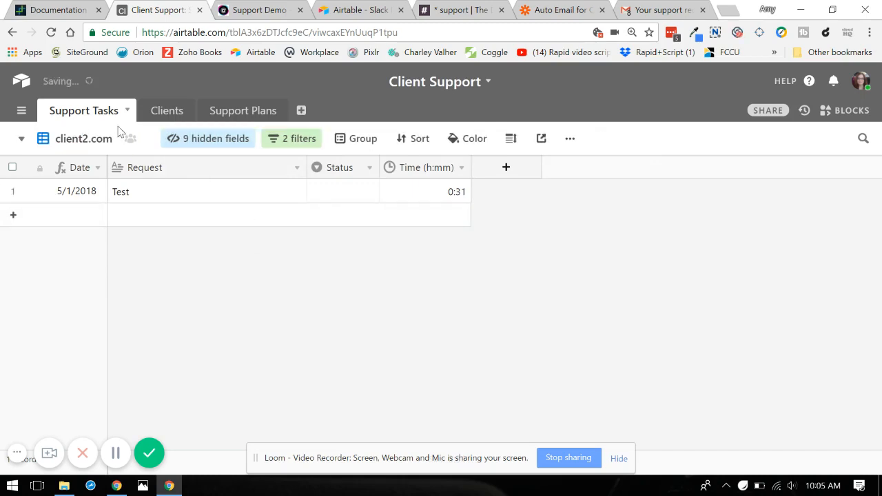
Look through the Support Tasks view list for the separate client1.com and client2.com views.
{"action": "left_click", "coordinate": [21, 140]}
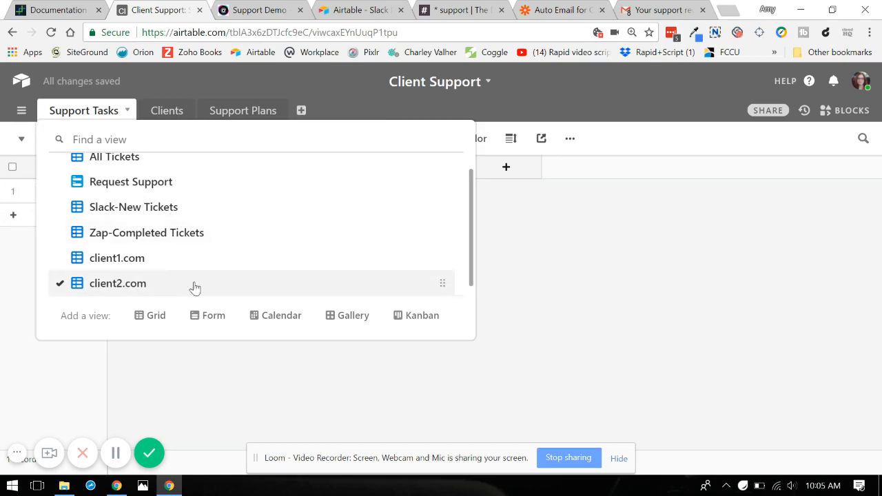
{"action": "scroll", "coordinate": [355, 252], "scroll_direction": "down", "scroll_amount": 1}
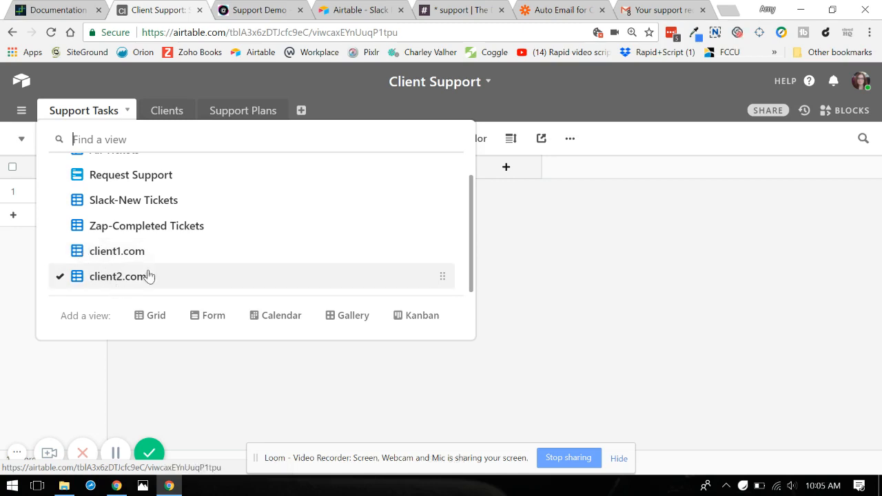
{"action": "left_click", "coordinate": [607, 259]}
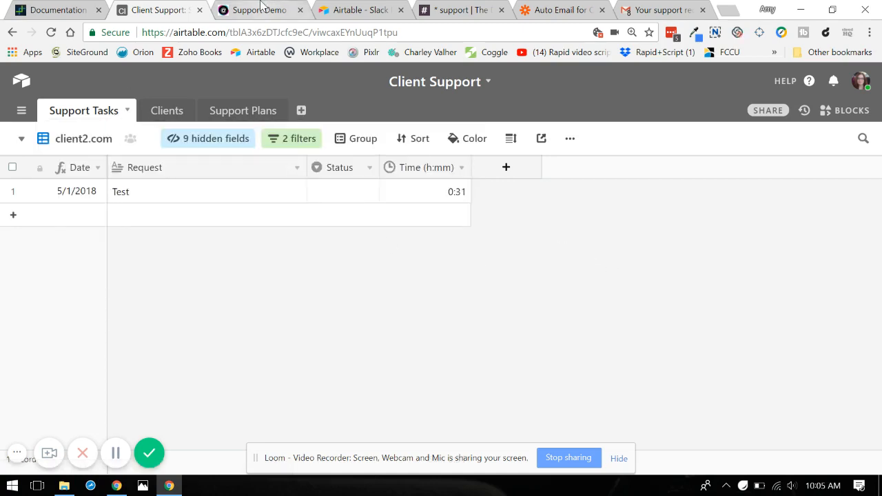
Review the Support This Month entries embedded on the Support Demo page.
{"action": "left_click", "coordinate": [224, 9]}
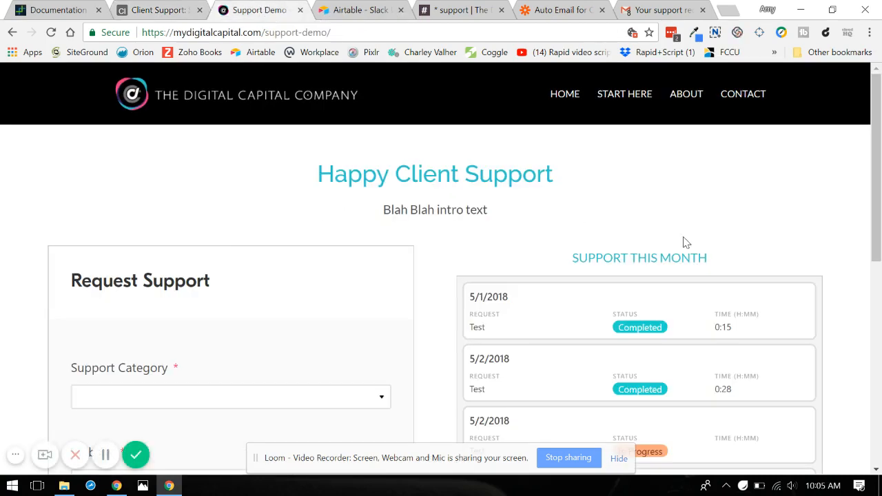
{"action": "scroll", "coordinate": [734, 270], "scroll_direction": "down", "scroll_amount": 3}
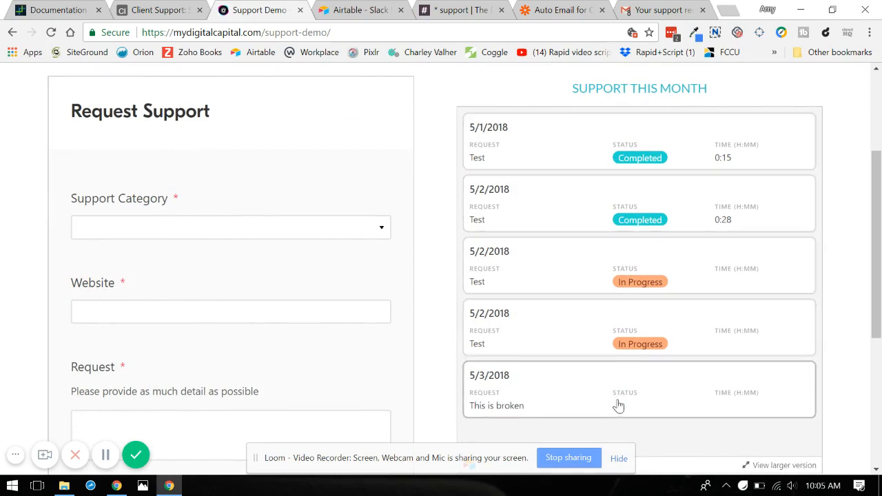
{"action": "left_click_drag", "start_coordinate": [877, 293], "coordinate": [876, 200]}
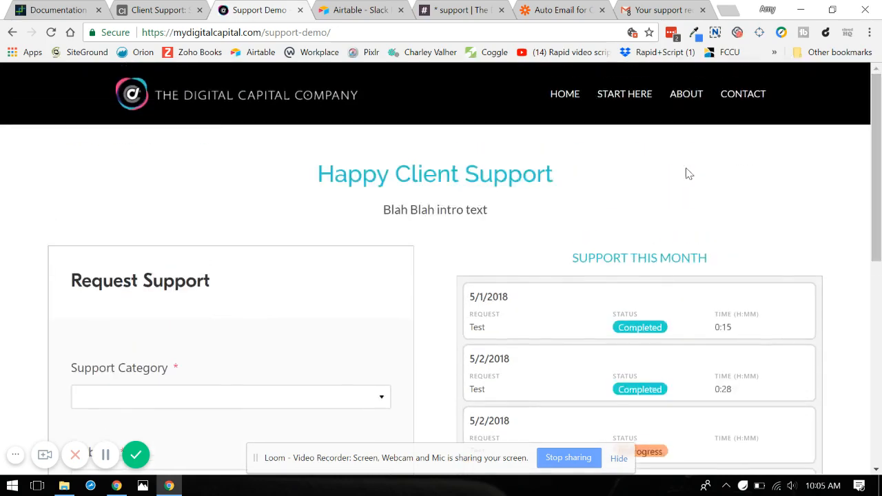
Return to the Client Support base's All Tickets view and inspect the formula of the Task History field.
{"action": "left_click", "coordinate": [160, 10]}
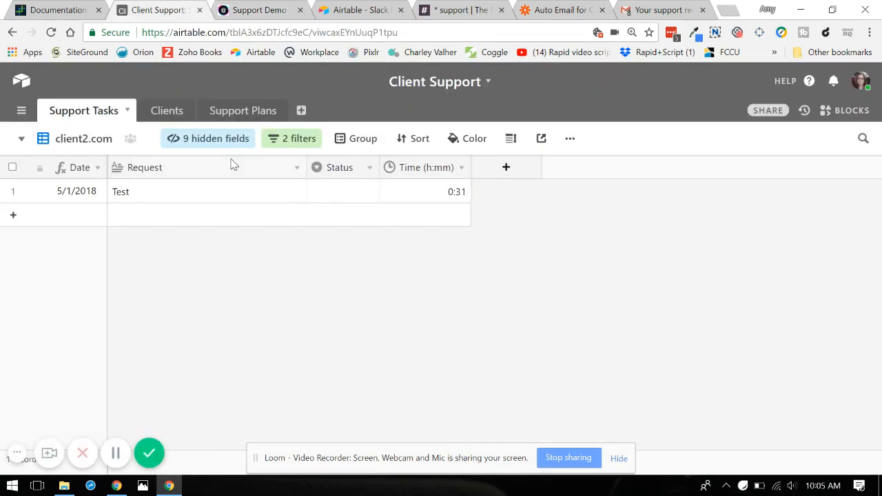
{"action": "left_click", "coordinate": [21, 139]}
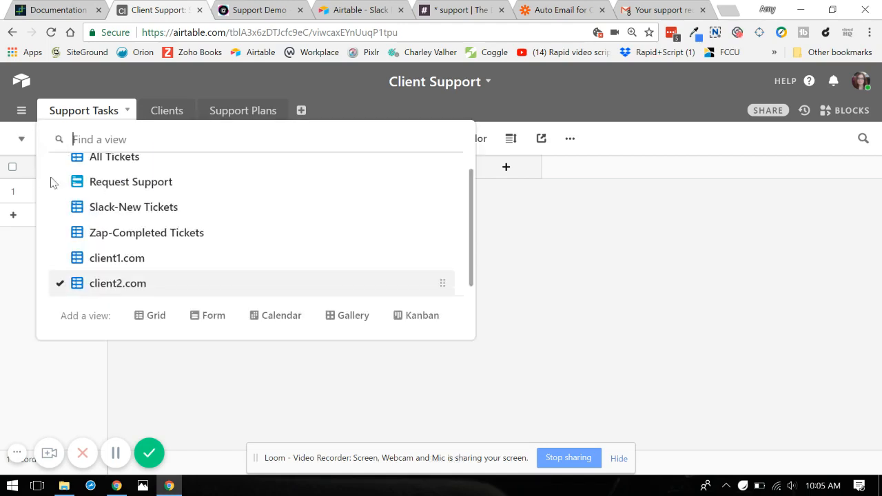
{"action": "left_click", "coordinate": [128, 164]}
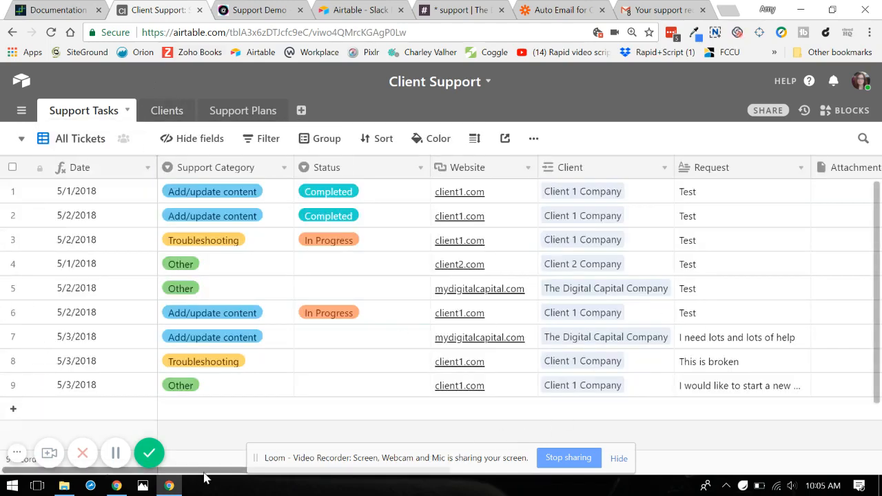
{"action": "left_click_drag", "start_coordinate": [234, 480], "coordinate": [608, 490]}
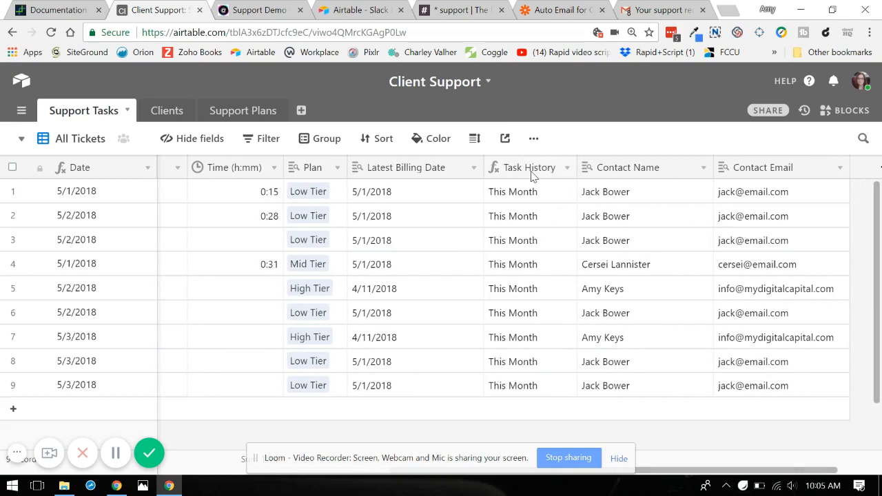
{"action": "left_click", "coordinate": [565, 173]}
{"action": "left_click", "coordinate": [566, 181]}
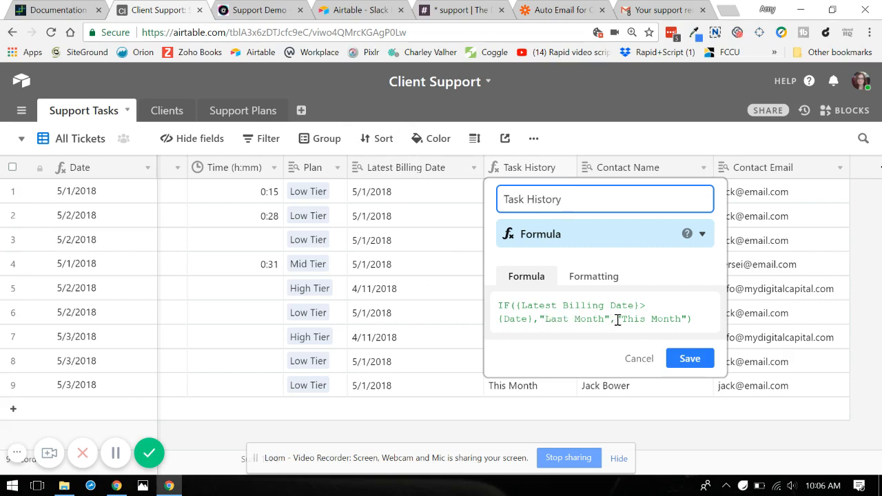
{"action": "left_click", "coordinate": [676, 358]}
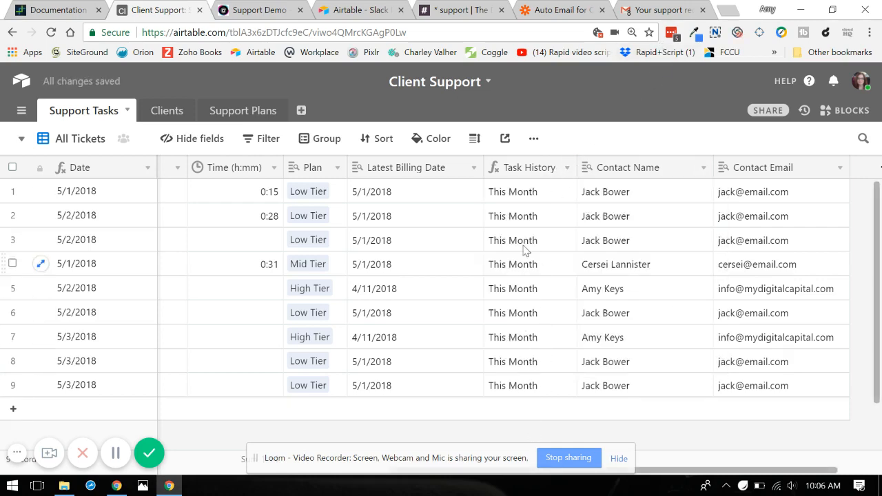
Open the Slack-New Tickets view, check the base's Slack notification settings for the #support channel, and return to the view.
{"action": "left_click", "coordinate": [21, 140]}
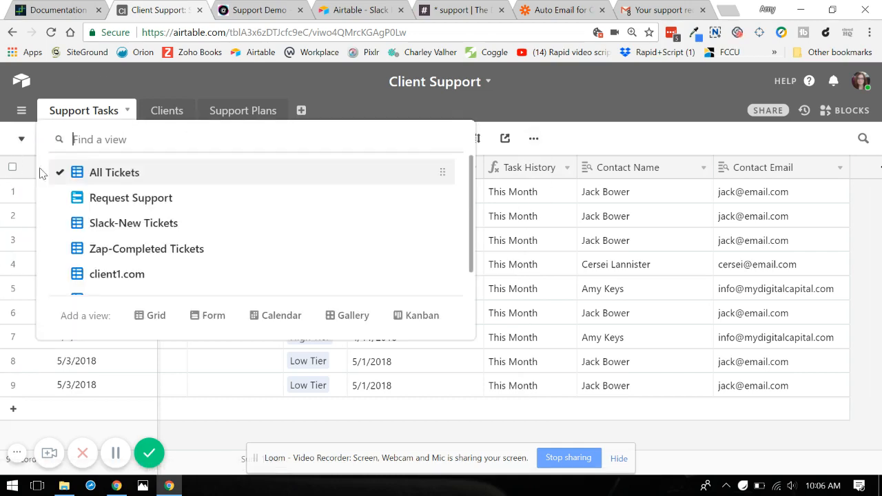
{"action": "left_click", "coordinate": [133, 224]}
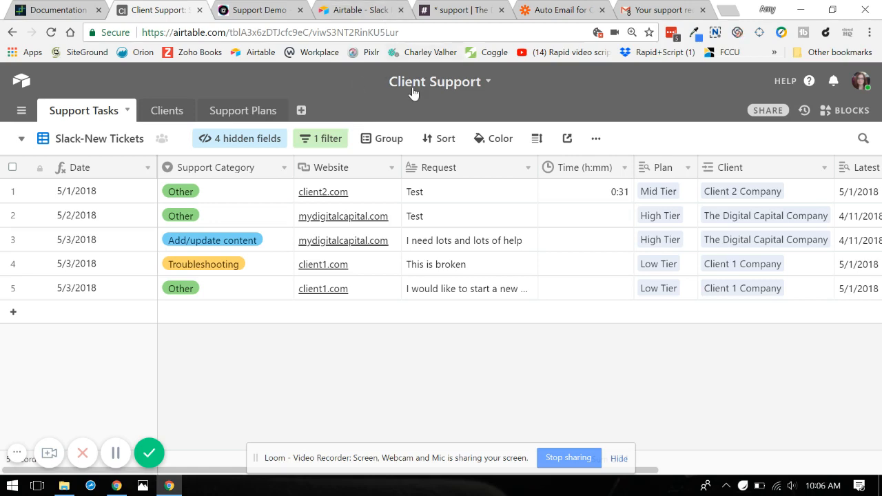
{"action": "left_click", "coordinate": [372, 13]}
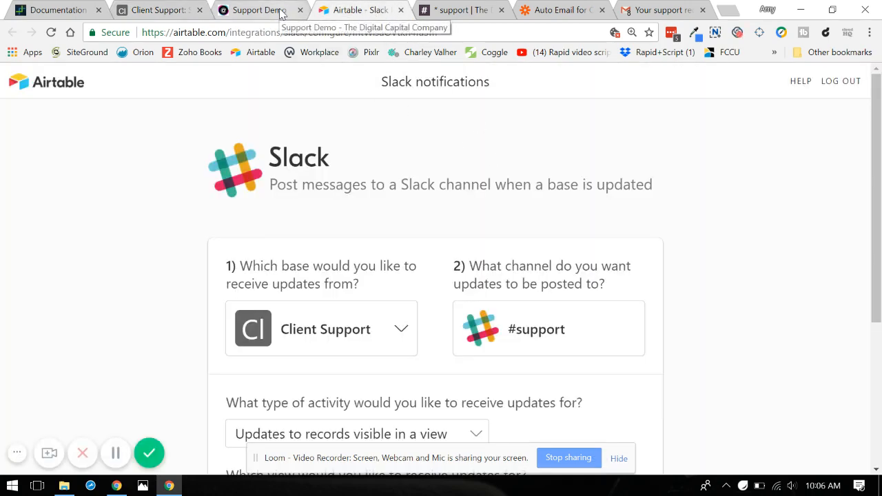
{"action": "scroll", "coordinate": [153, 227], "scroll_direction": "down", "scroll_amount": 2}
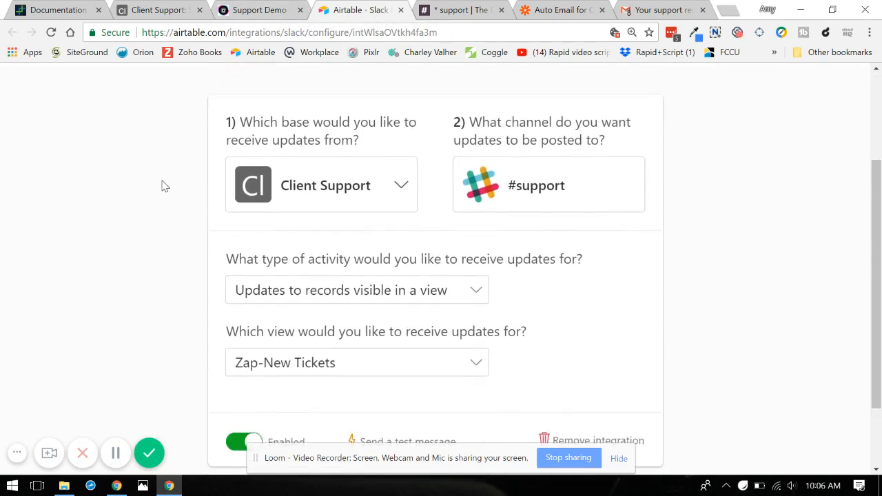
{"action": "left_click", "coordinate": [168, 10]}
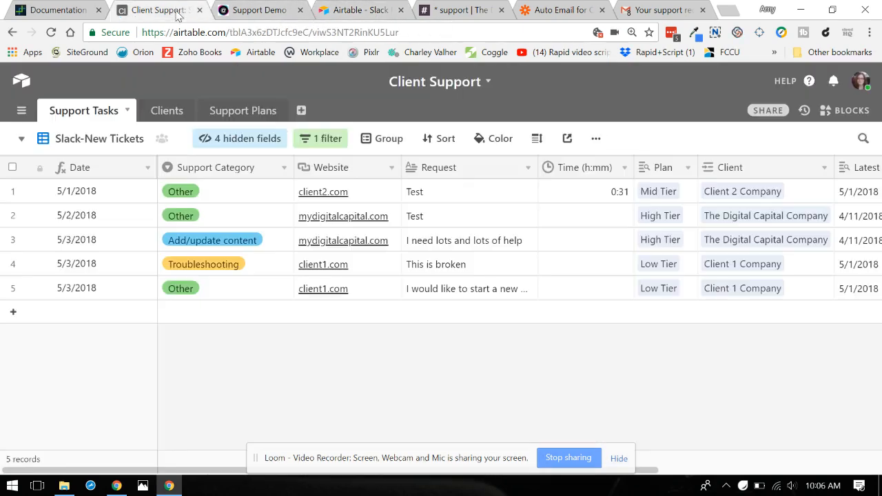
Look through the account options and the Client Support base's options, including its Slack notifications entry.
{"action": "left_click", "coordinate": [861, 82]}
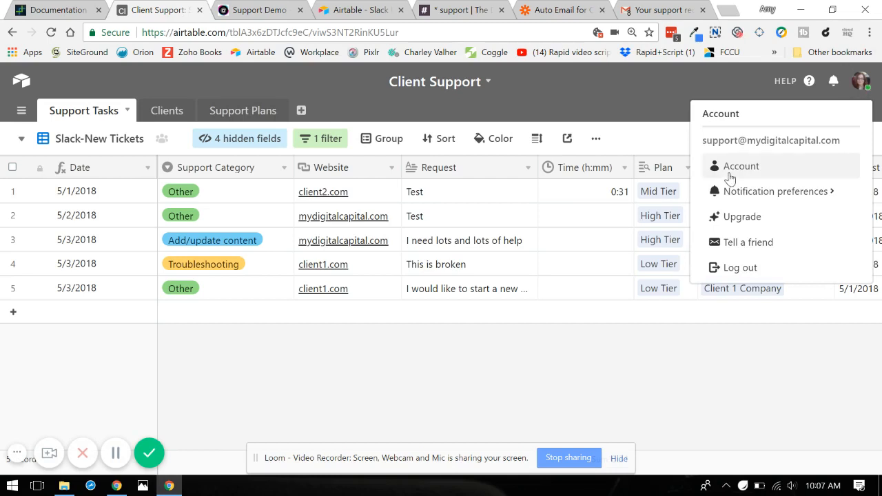
{"action": "left_click", "coordinate": [538, 93]}
{"action": "left_click", "coordinate": [487, 84]}
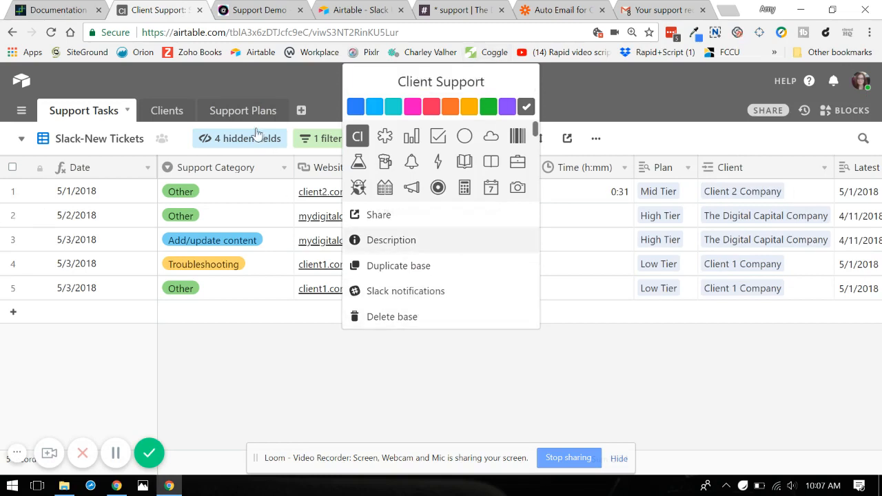
{"action": "left_click", "coordinate": [272, 84]}
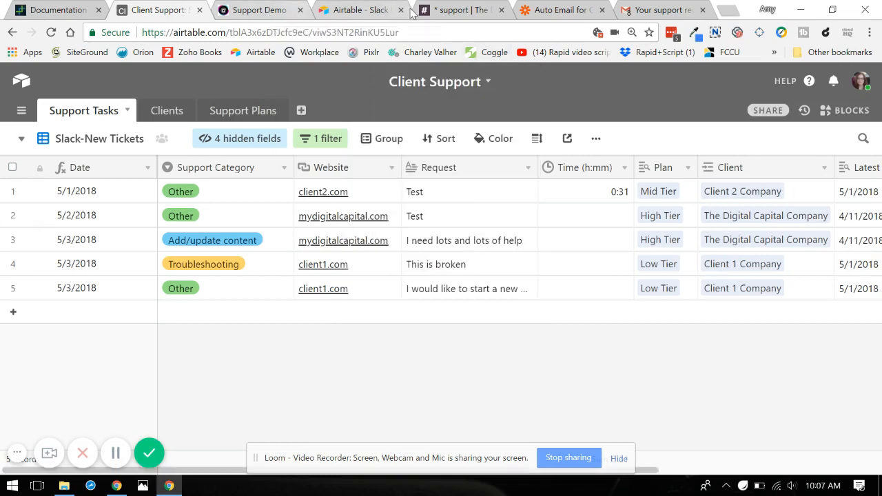
Review the Slack integration's base, channel and view settings, keeping the activity type at Updates to records visible in a view.
{"action": "left_click", "coordinate": [372, 10]}
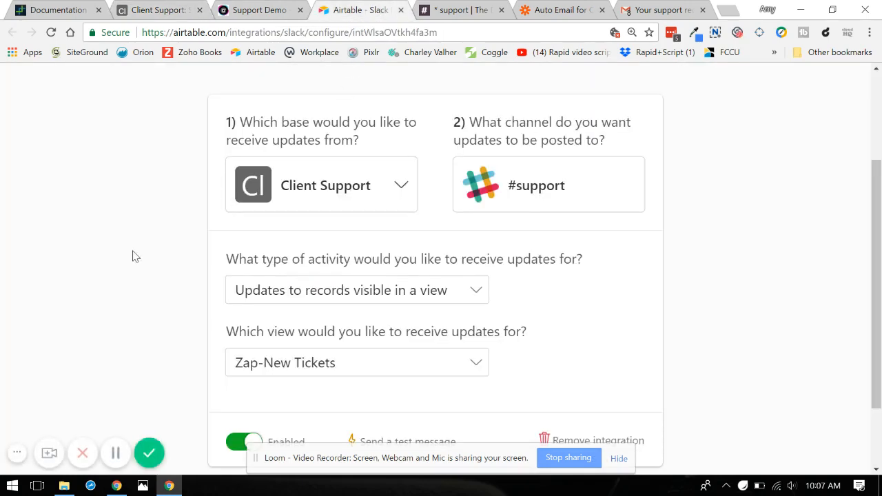
{"action": "scroll", "coordinate": [134, 256], "scroll_direction": "up", "scroll_amount": 2}
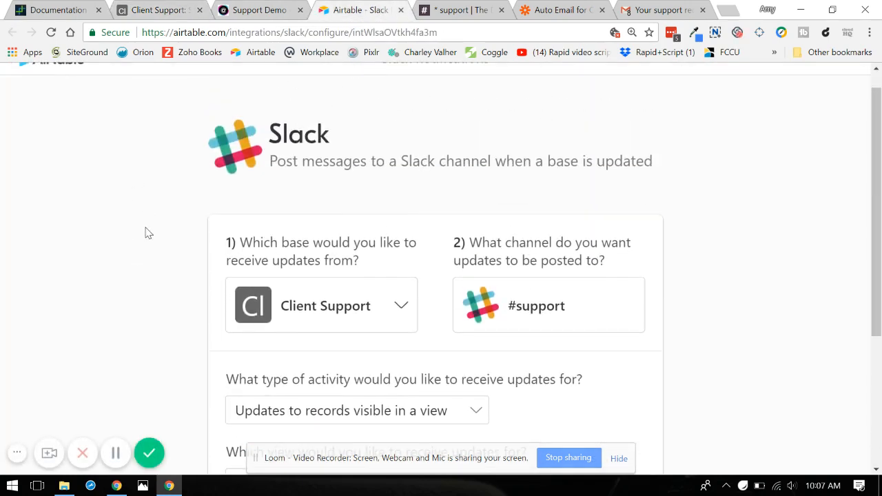
{"action": "scroll", "coordinate": [146, 233], "scroll_direction": "down", "scroll_amount": 2}
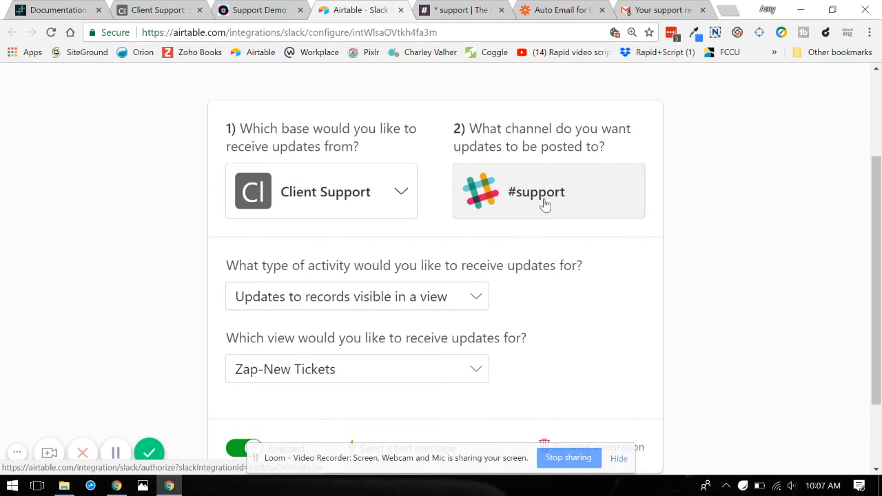
{"action": "scroll", "coordinate": [544, 205], "scroll_direction": "down", "scroll_amount": 1}
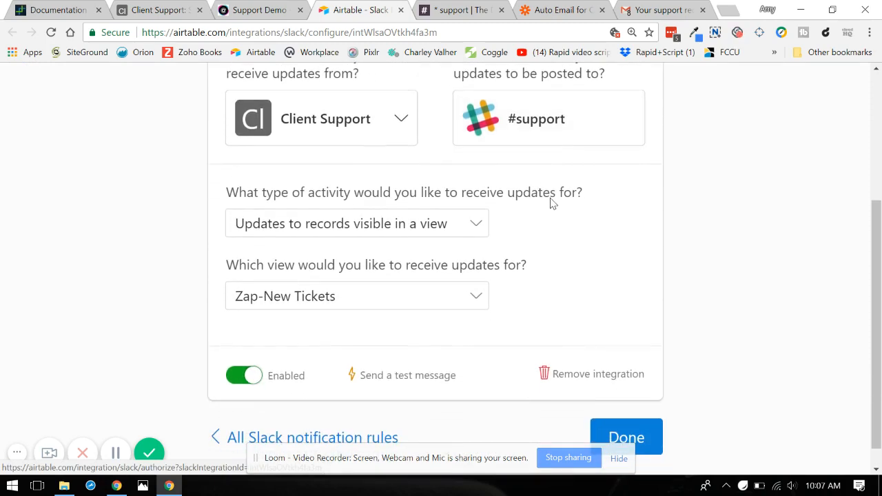
{"action": "left_click", "coordinate": [476, 228]}
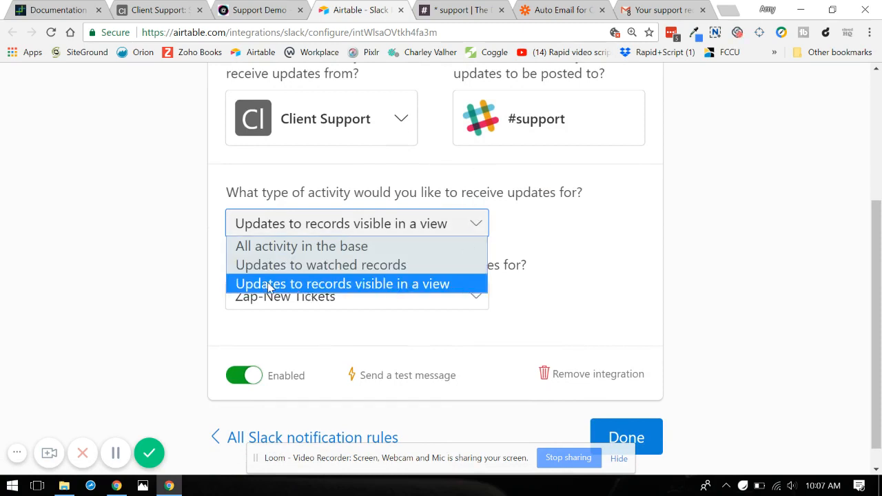
{"action": "left_click", "coordinate": [433, 288]}
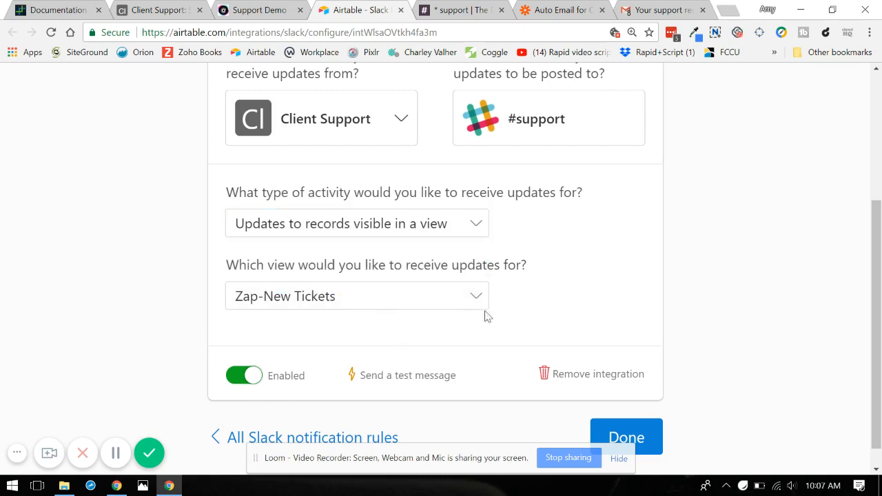
Return to the Client Support base's Slack-New Tickets view and inspect its filter condition on Status.
{"action": "left_click", "coordinate": [177, 11]}
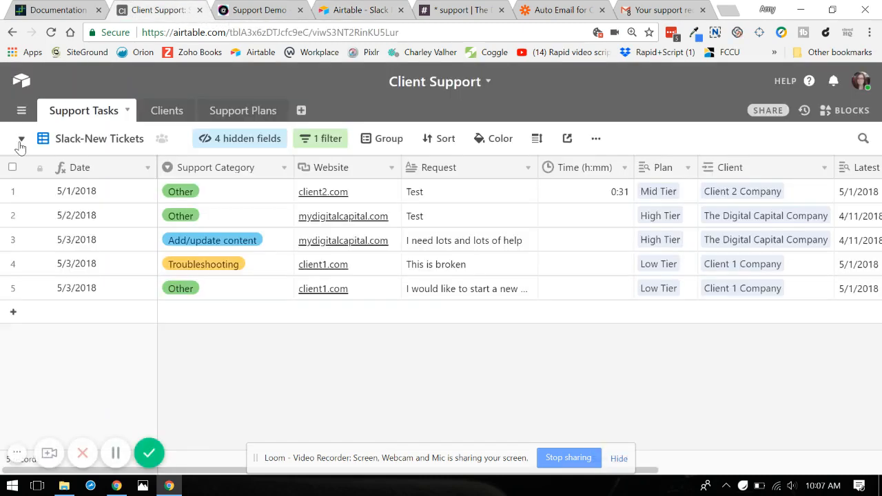
{"action": "left_click", "coordinate": [21, 140]}
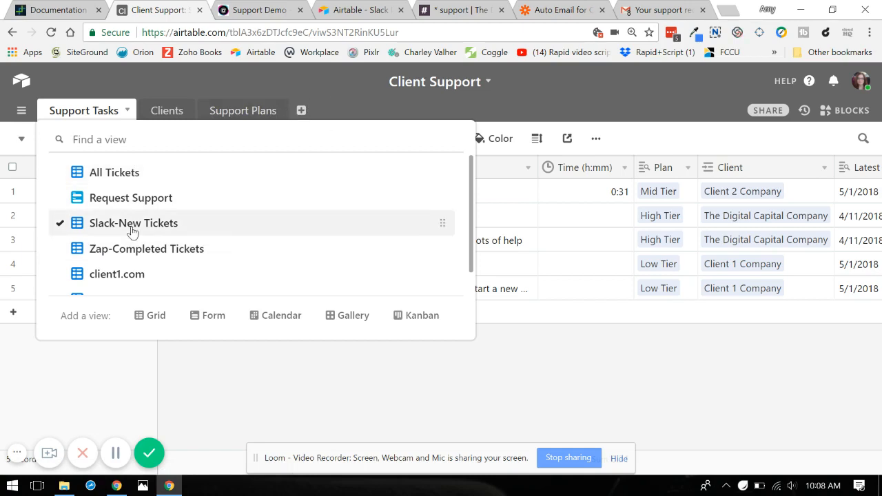
{"action": "left_click", "coordinate": [239, 225]}
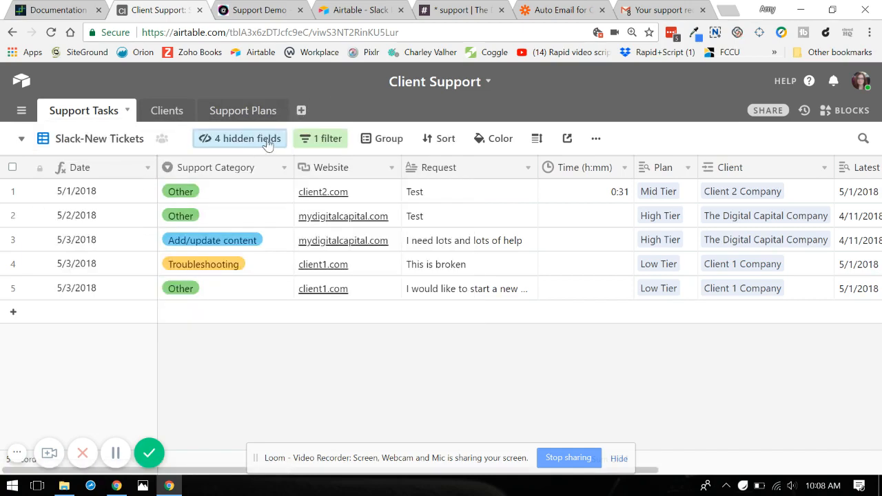
{"action": "left_click", "coordinate": [303, 140]}
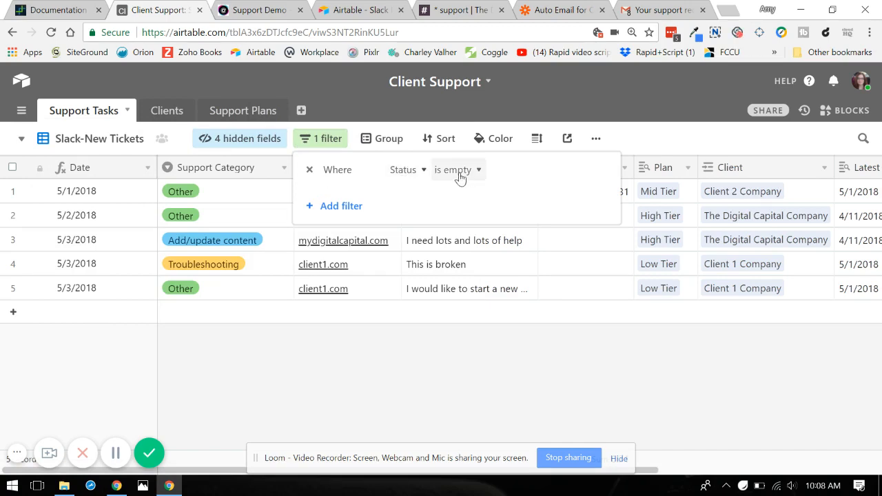
{"action": "left_click", "coordinate": [435, 370]}
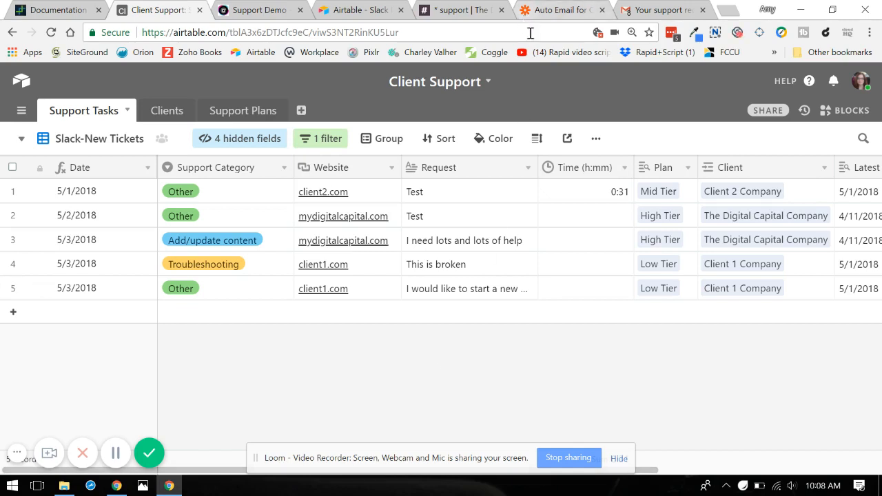
Show the hidden Status field in the Slack-New Tickets view.
{"action": "scroll", "coordinate": [255, 466], "scroll_direction": "right", "scroll_amount": 5}
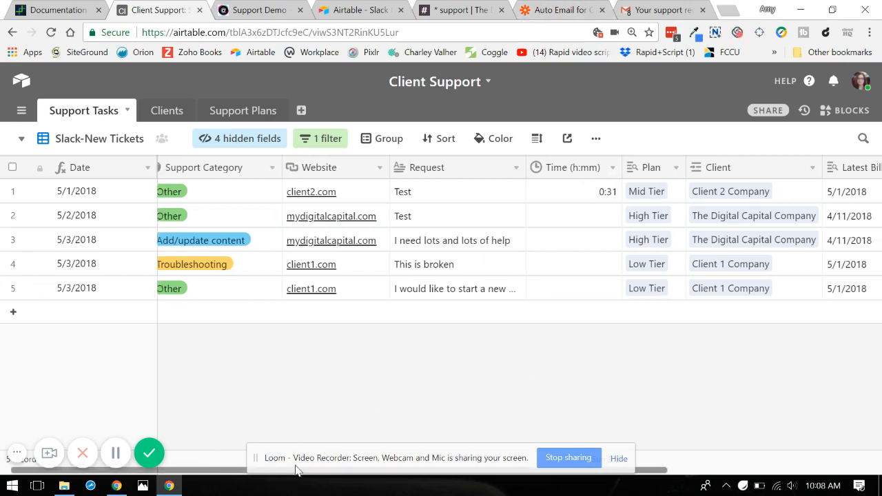
{"action": "scroll", "coordinate": [276, 468], "scroll_direction": "left", "scroll_amount": 5}
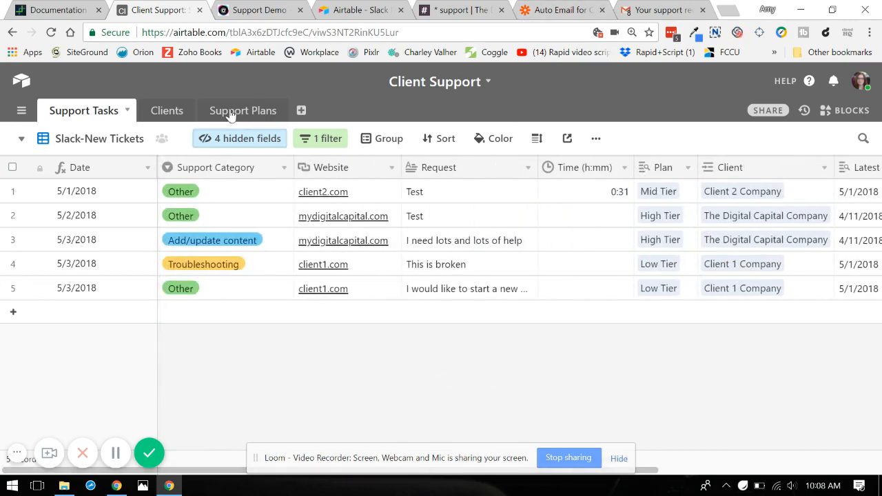
{"action": "left_click", "coordinate": [248, 139]}
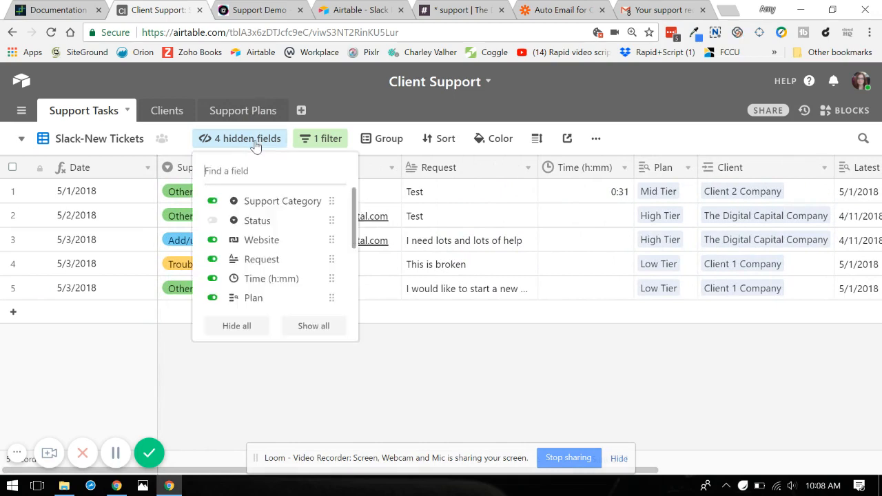
{"action": "left_click", "coordinate": [258, 220]}
{"action": "left_click", "coordinate": [378, 342]}
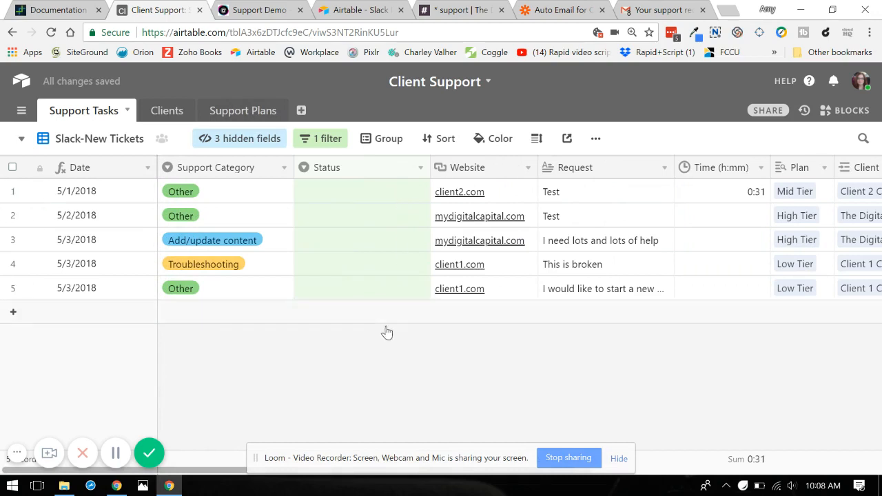
Hide the Status field in the Slack-New Tickets view again.
{"action": "left_click", "coordinate": [252, 140]}
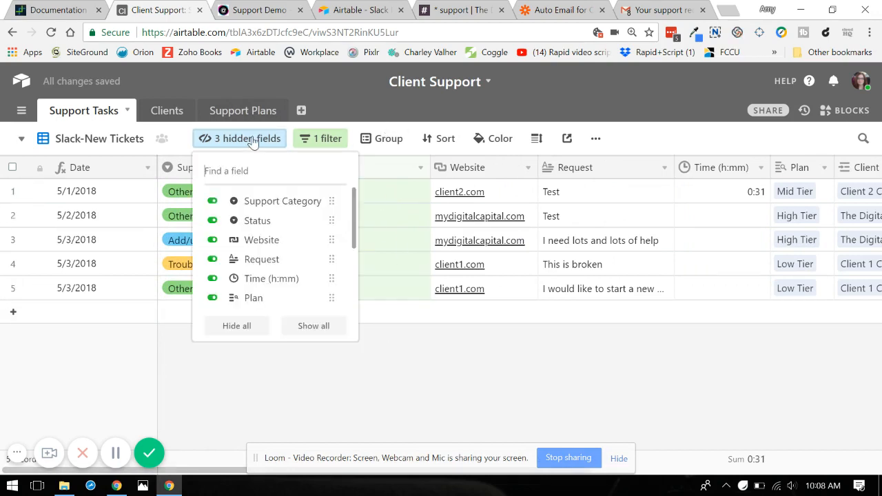
{"action": "left_click", "coordinate": [268, 226]}
{"action": "left_click", "coordinate": [207, 412]}
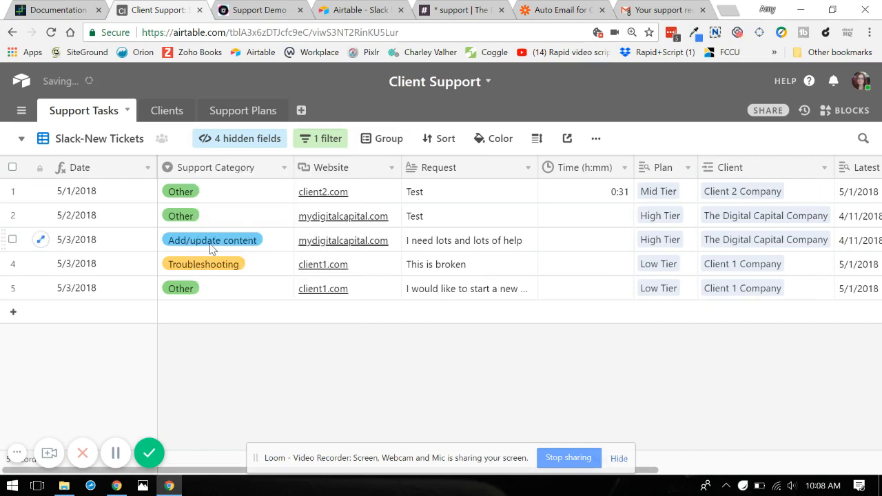
Recheck the Slack integration settings and switch to Slack to read the Airtable ticket notifications in the #support channel.
{"action": "left_click", "coordinate": [359, 11]}
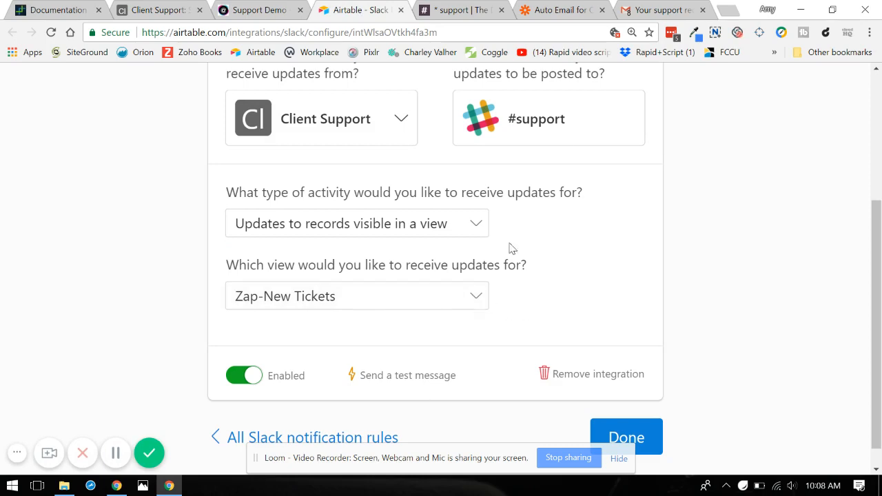
{"action": "left_click", "coordinate": [460, 10]}
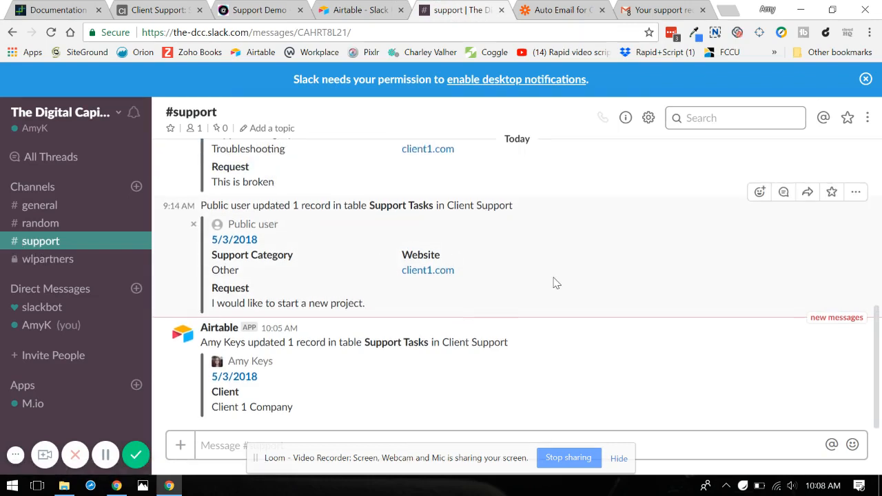
{"action": "scroll", "coordinate": [556, 282], "scroll_direction": "up", "scroll_amount": 3}
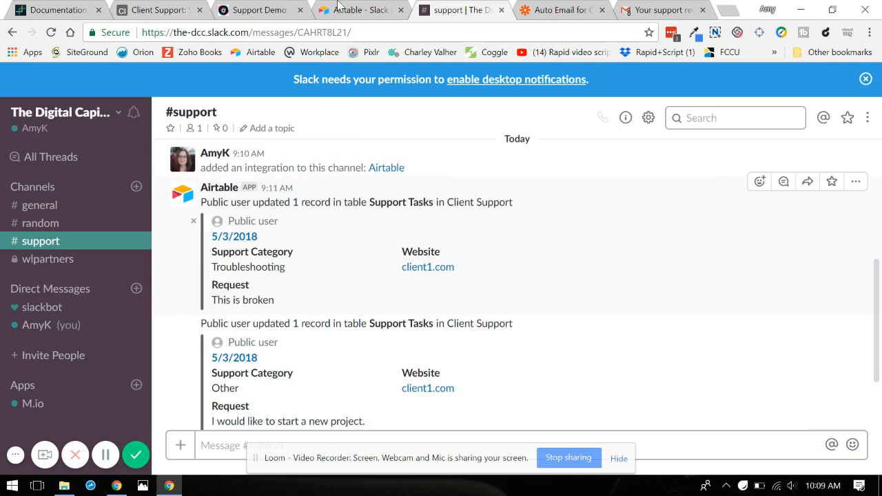
Return to the Client Support base and open the Zap-Completed Tickets view of Support Tasks.
{"action": "left_click", "coordinate": [376, 15]}
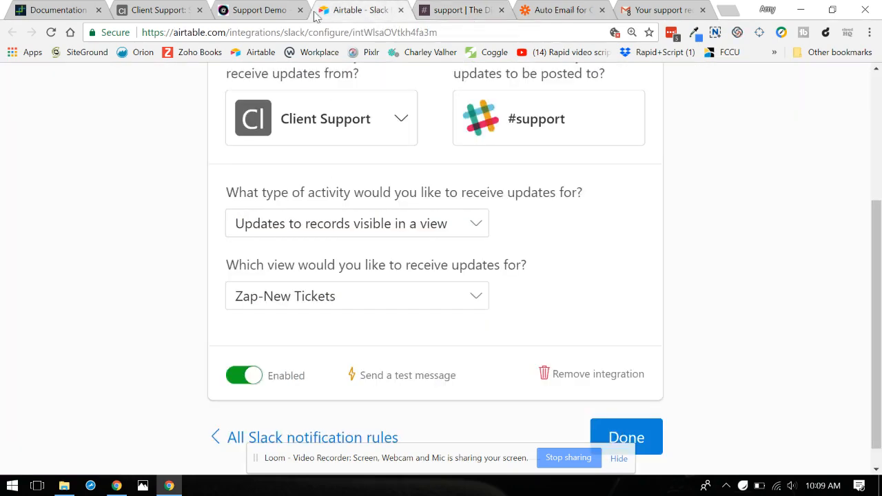
{"action": "left_click", "coordinate": [262, 13]}
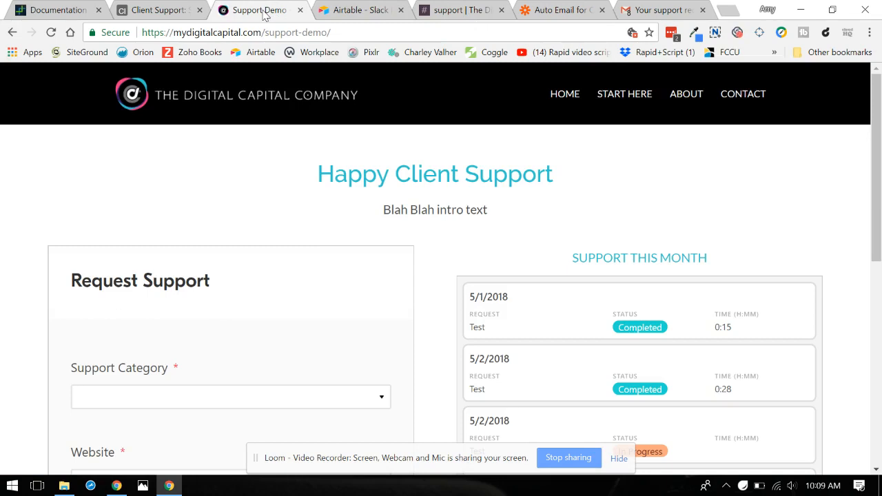
{"action": "left_click", "coordinate": [160, 13]}
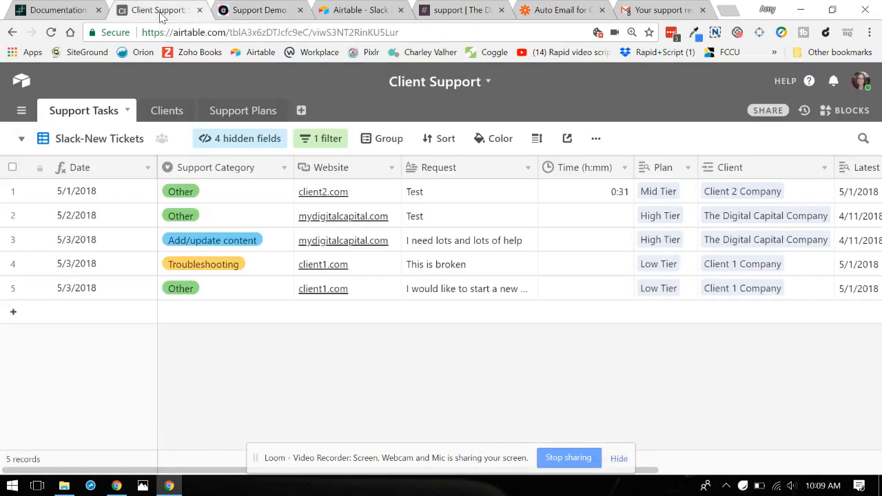
{"action": "left_click", "coordinate": [22, 141]}
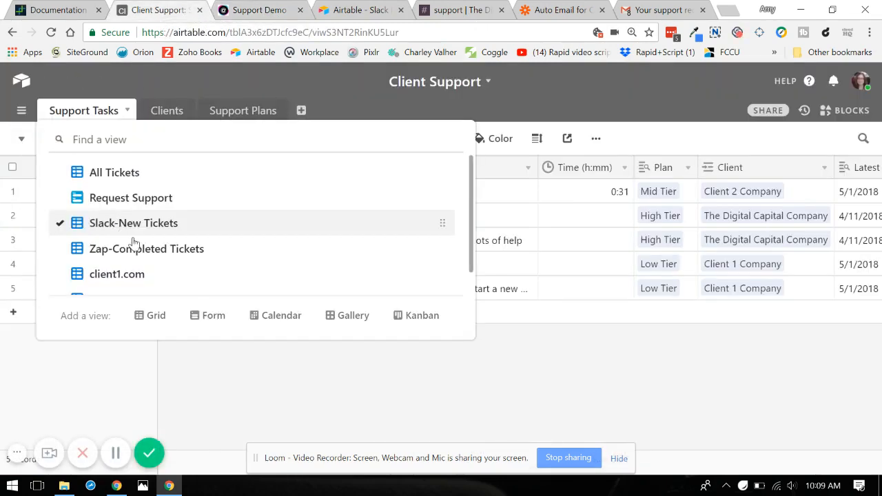
{"action": "left_click", "coordinate": [153, 248]}
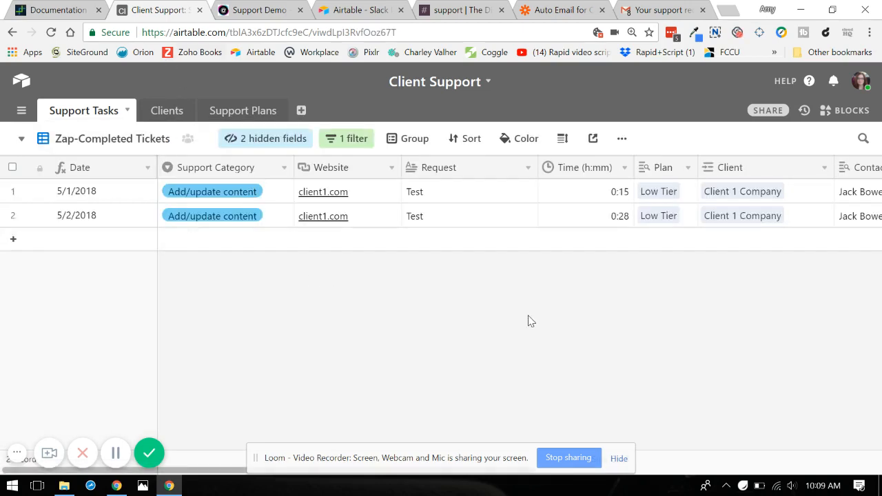
Show the hidden Status field in the Zap-Completed Tickets view and check the view's filter condition.
{"action": "left_click_drag", "start_coordinate": [220, 471], "coordinate": [65, 405]}
{"action": "left_click", "coordinate": [249, 142]}
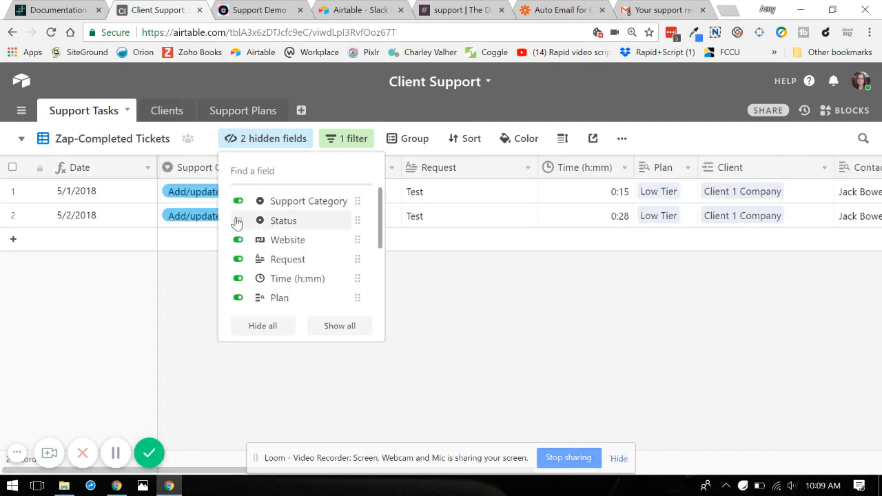
{"action": "left_click", "coordinate": [237, 220]}
{"action": "left_click", "coordinate": [463, 318]}
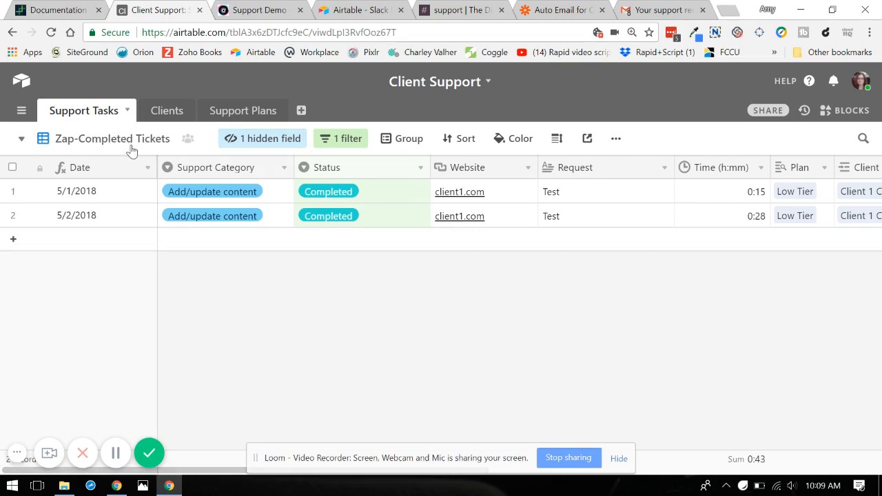
{"action": "left_click", "coordinate": [333, 146]}
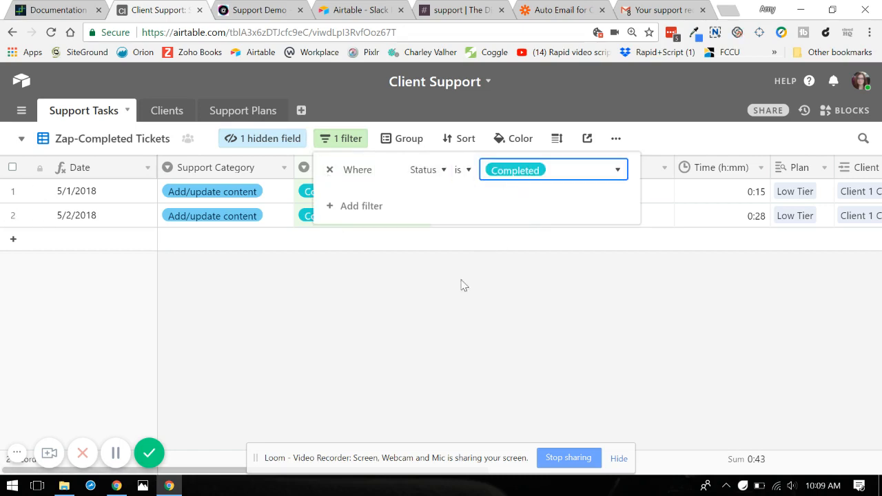
{"action": "left_click", "coordinate": [444, 300]}
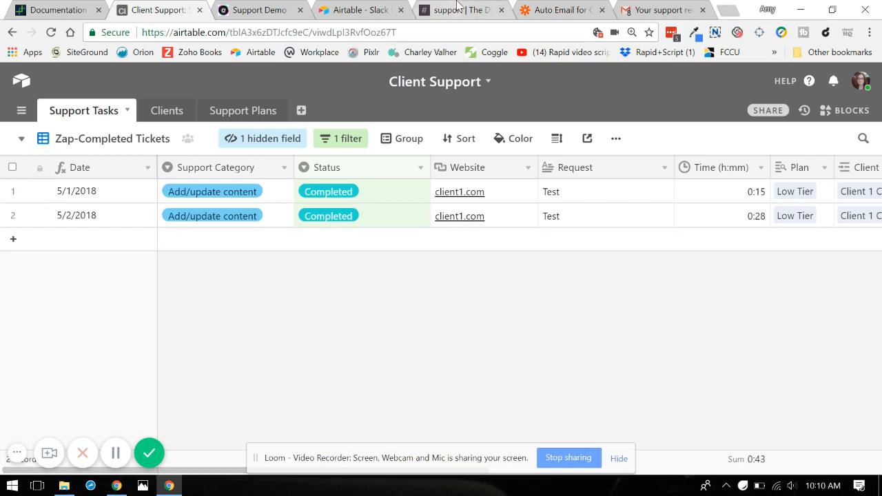
Switch to Zapier and inspect the New Record in View trigger of the Auto Email for Completed Tickets zap.
{"action": "left_click", "coordinate": [548, 11]}
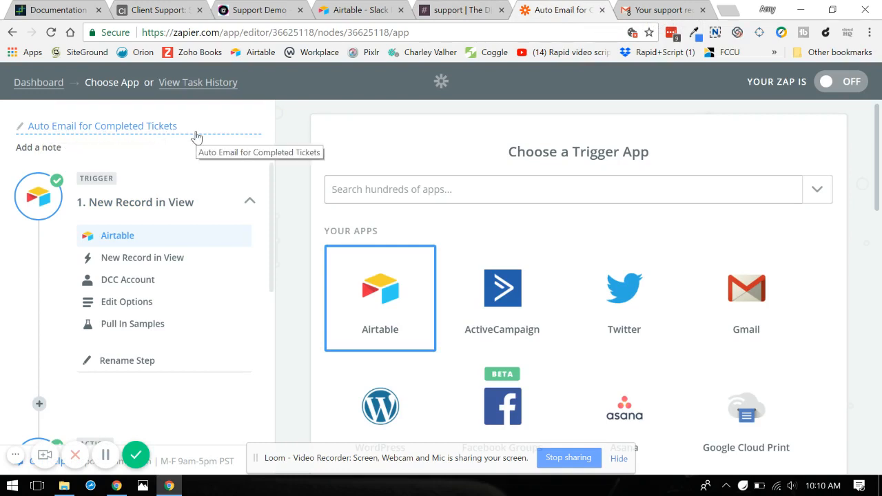
{"action": "left_click", "coordinate": [178, 265]}
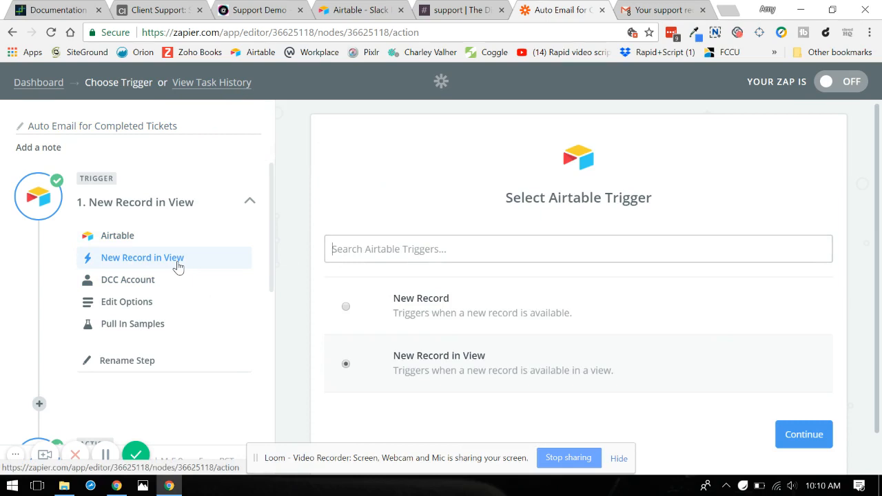
{"action": "scroll", "coordinate": [415, 292], "scroll_direction": "down", "scroll_amount": 1}
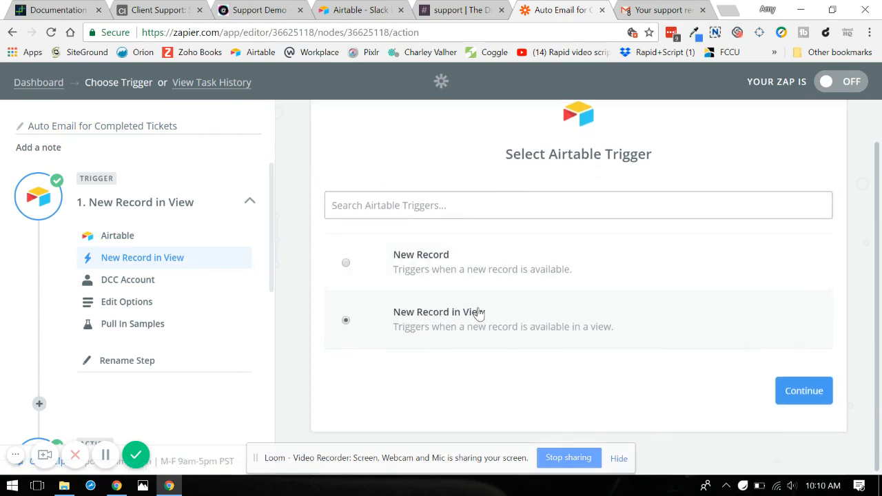
Review the base, table and view chosen in the options of the New Record in View trigger.
{"action": "left_click", "coordinate": [138, 307]}
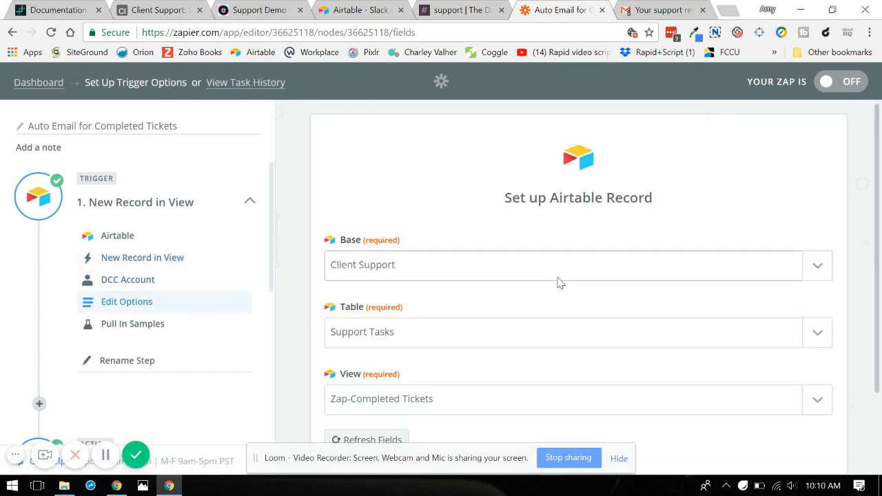
{"action": "scroll", "coordinate": [559, 282], "scroll_direction": "down", "scroll_amount": 1}
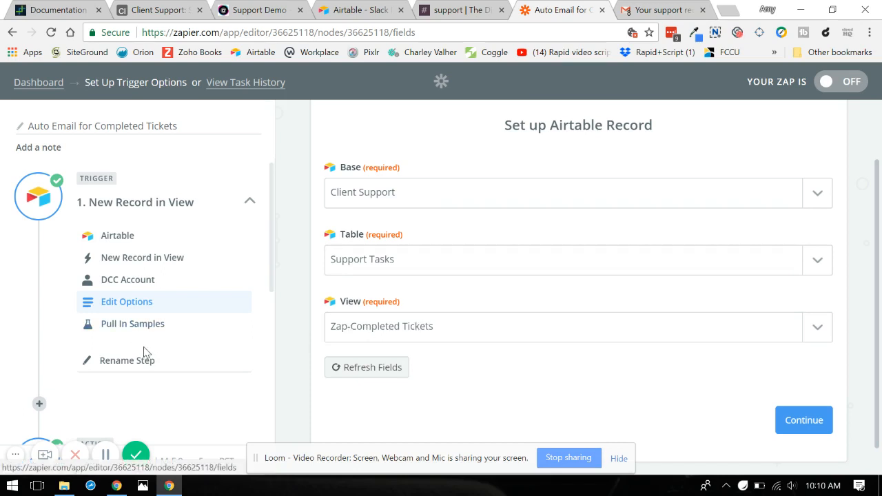
Inspect the zap's second step, checking its Gmail app, Send Email action and connected account.
{"action": "scroll", "coordinate": [143, 352], "scroll_direction": "down", "scroll_amount": 4}
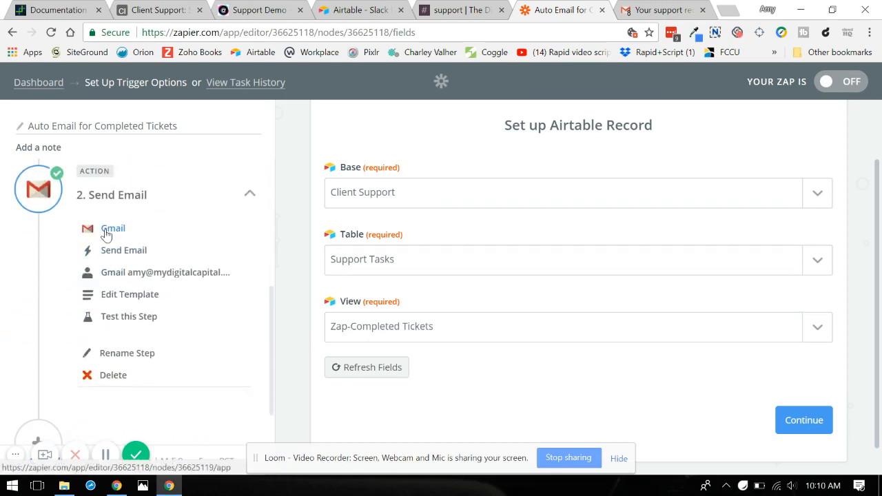
{"action": "left_click", "coordinate": [107, 235]}
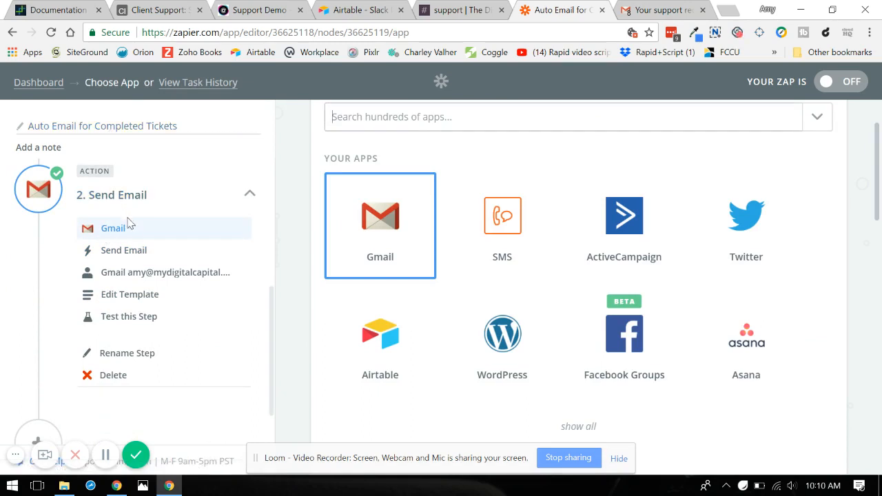
{"action": "left_click", "coordinate": [156, 257]}
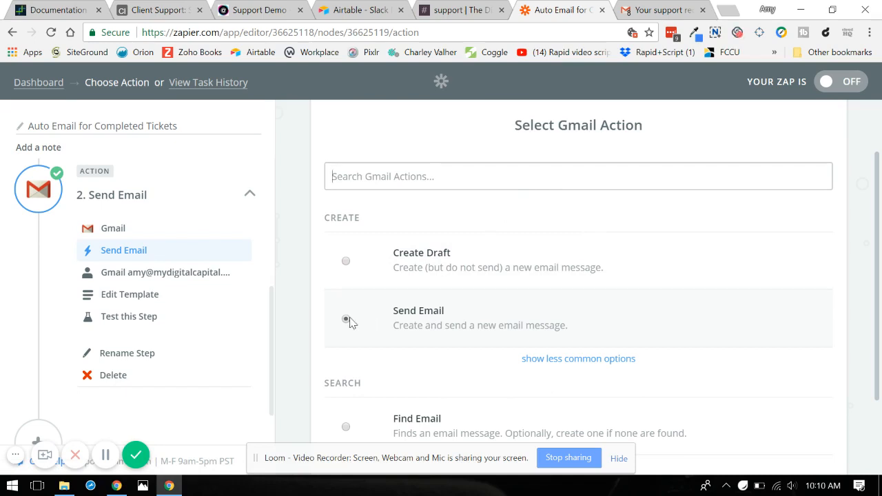
{"action": "left_click", "coordinate": [177, 275]}
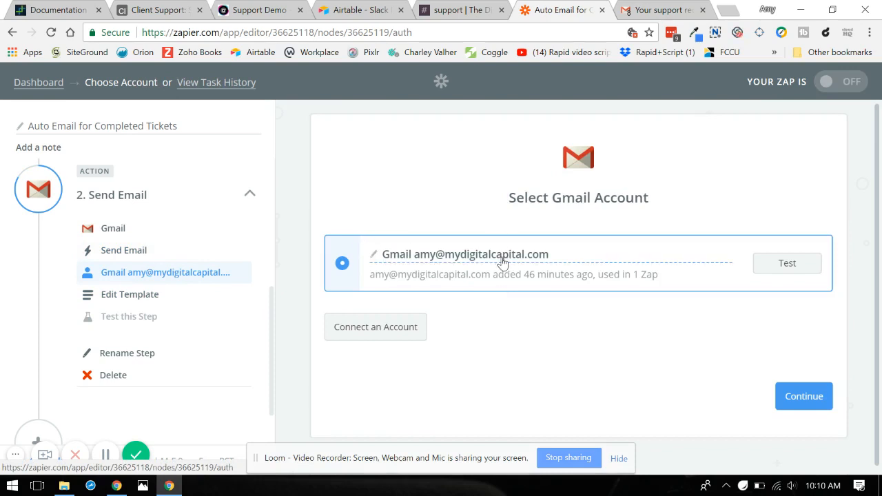
Open the Send Email template and browse the Airtable fields available for the To recipient, leaving the recipient as it is.
{"action": "left_click", "coordinate": [181, 297]}
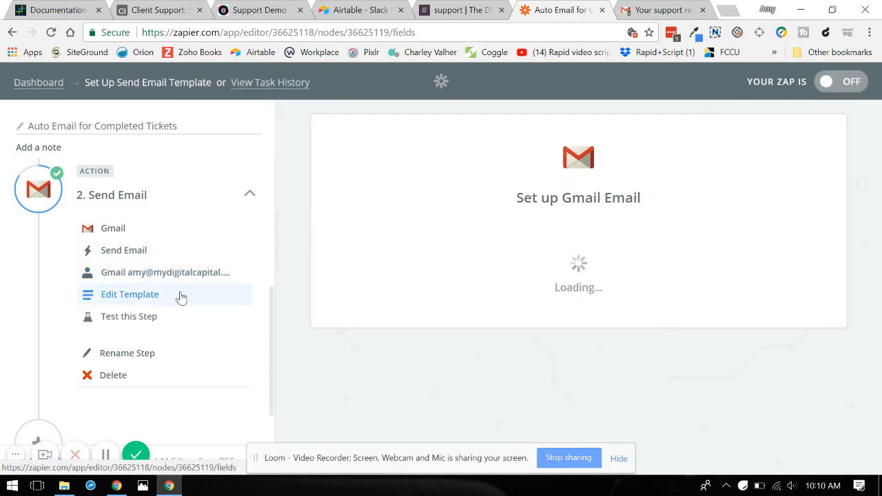
{"action": "scroll", "coordinate": [496, 255], "scroll_direction": "down", "scroll_amount": 3}
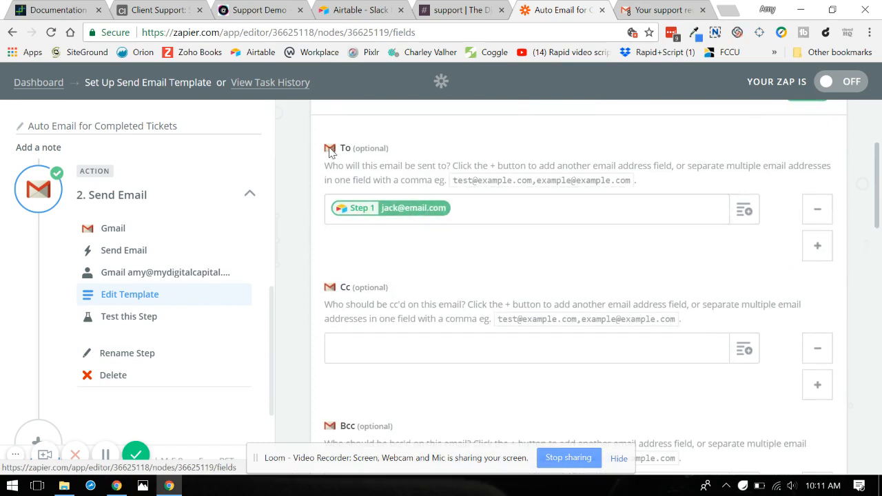
{"action": "left_click", "coordinate": [745, 213]}
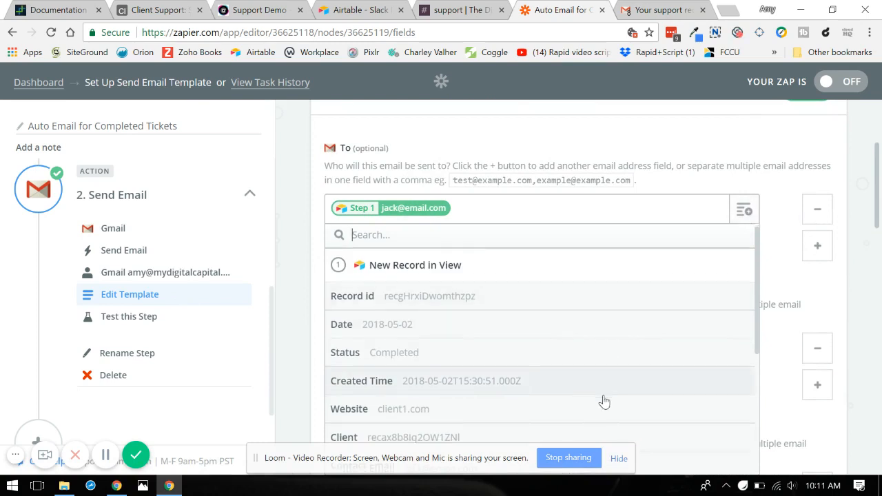
{"action": "scroll", "coordinate": [604, 399], "scroll_direction": "down", "scroll_amount": 3}
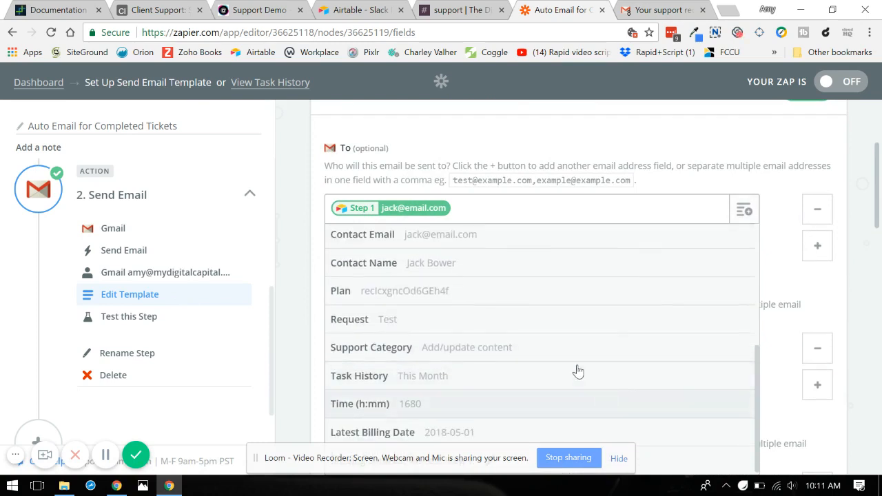
{"action": "left_click", "coordinate": [502, 159]}
Review the email template's sender, From Name, Subject, Body Type, Body and Attachments settings.
{"action": "scroll", "coordinate": [491, 289], "scroll_direction": "down", "scroll_amount": 6}
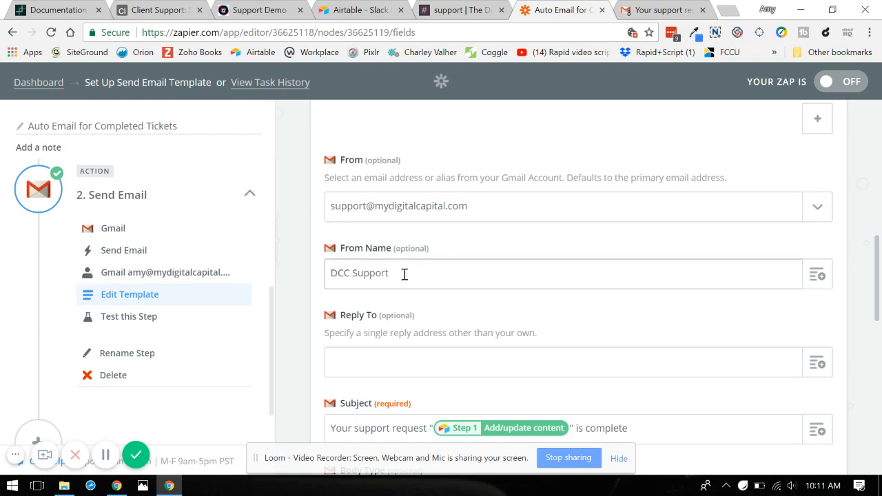
{"action": "scroll", "coordinate": [404, 274], "scroll_direction": "down", "scroll_amount": 5}
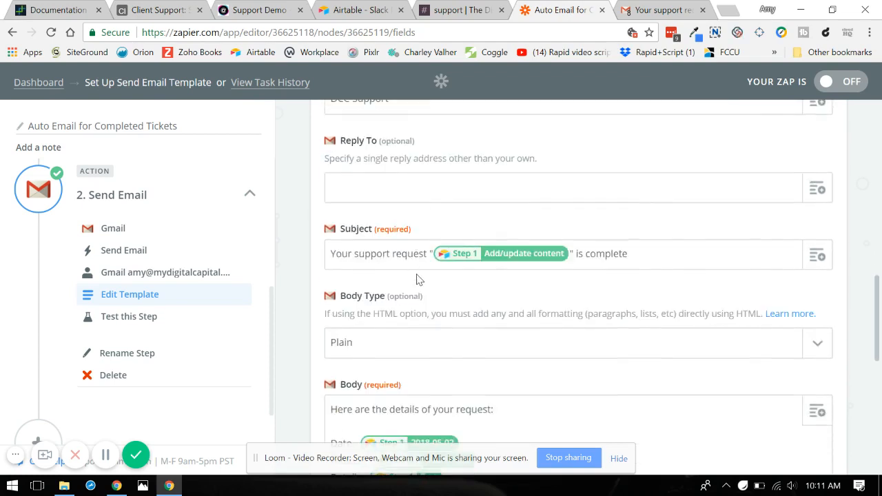
{"action": "scroll", "coordinate": [422, 221], "scroll_direction": "down", "scroll_amount": 1}
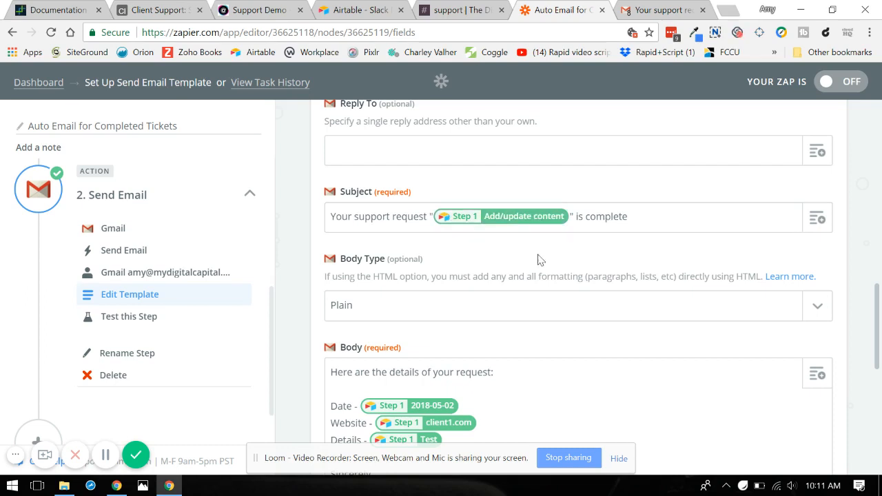
{"action": "scroll", "coordinate": [499, 268], "scroll_direction": "down", "scroll_amount": 3}
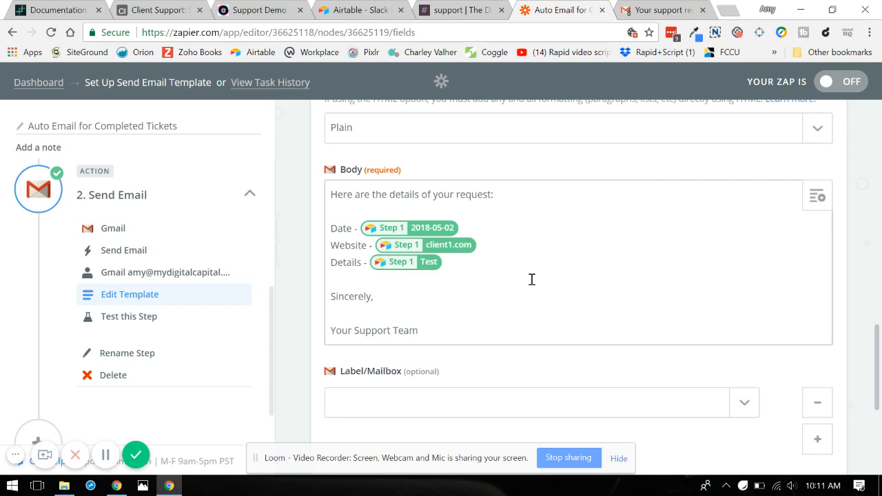
{"action": "scroll", "coordinate": [531, 279], "scroll_direction": "down", "scroll_amount": 2}
{"action": "scroll", "coordinate": [543, 269], "scroll_direction": "down", "scroll_amount": 2}
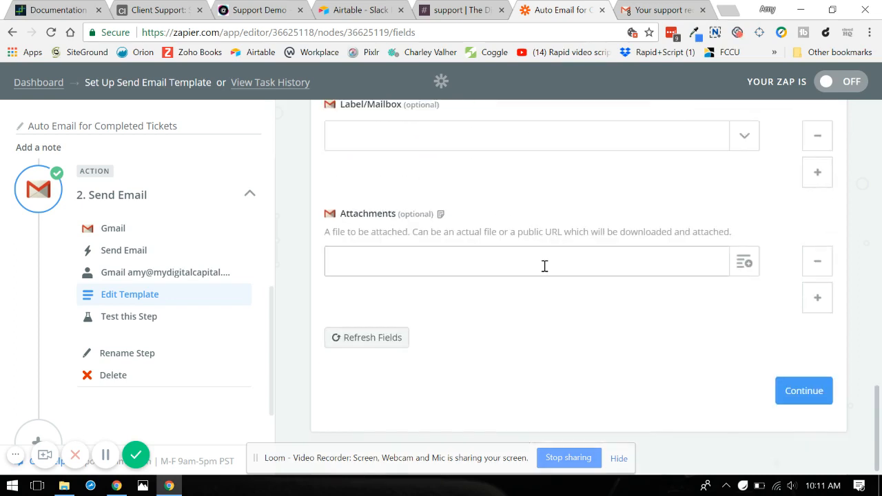
View the Send Email test result, read the delivered support request email in Gmail, and return to the test result in Zapier.
{"action": "left_click", "coordinate": [153, 319]}
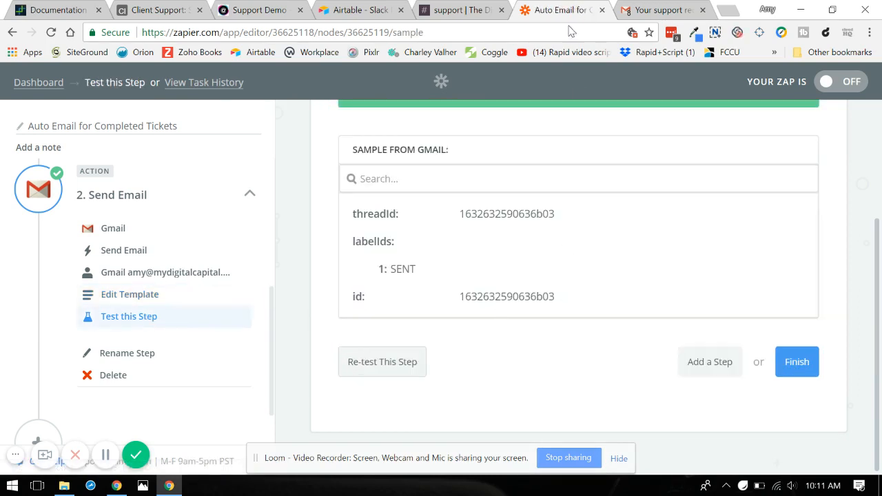
{"action": "left_click", "coordinate": [654, 9]}
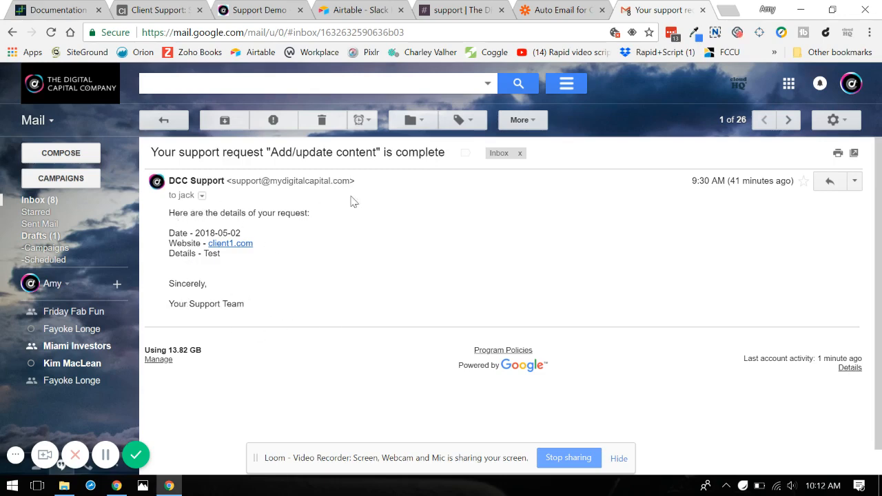
{"action": "left_click", "coordinate": [549, 10]}
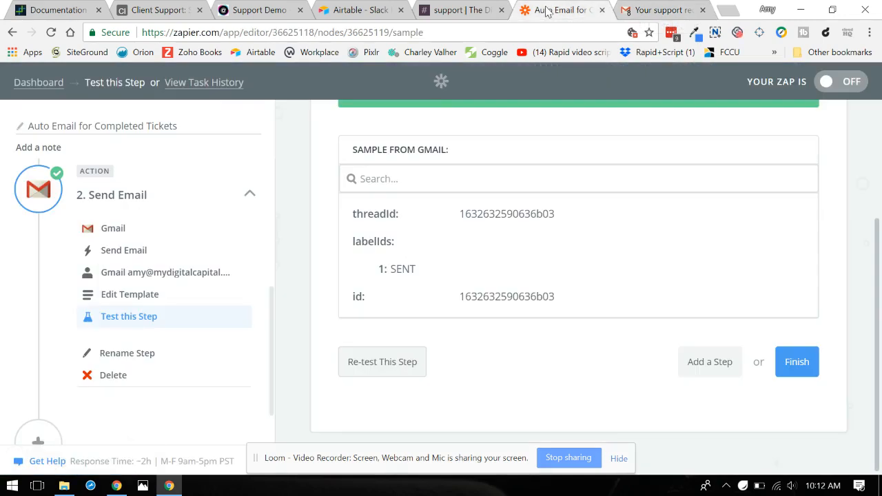
{"action": "scroll", "coordinate": [289, 138], "scroll_direction": "up", "scroll_amount": 3}
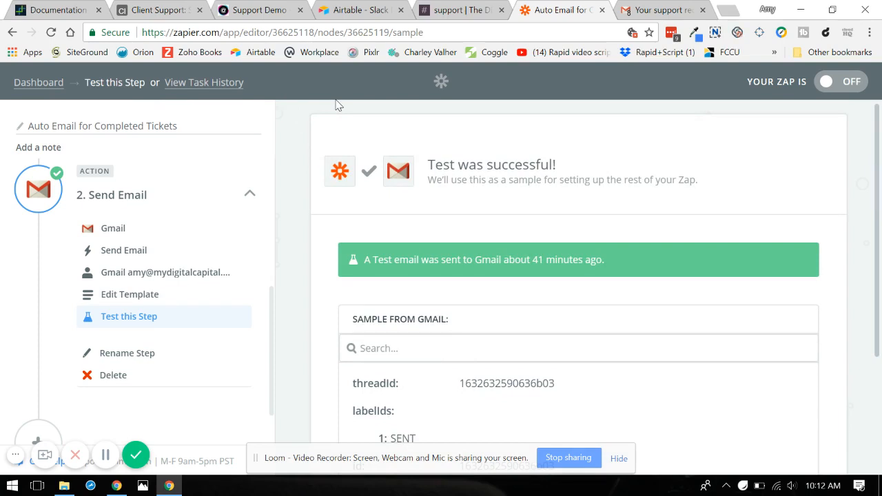
Revisit each part of the workflow: the Airtable completed tickets view, Slack #support channel, Zapier zap and Gmail completion email.
{"action": "left_click", "coordinate": [165, 10]}
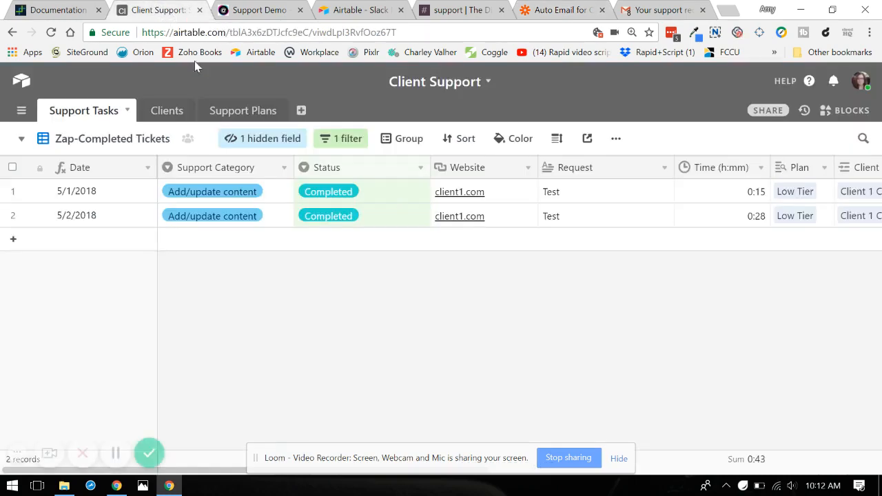
{"action": "left_click", "coordinate": [450, 11]}
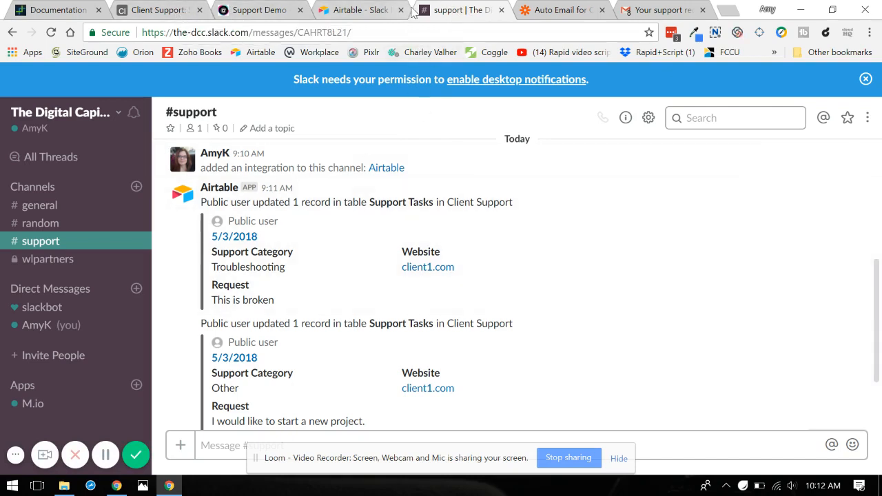
{"action": "left_click", "coordinate": [551, 12]}
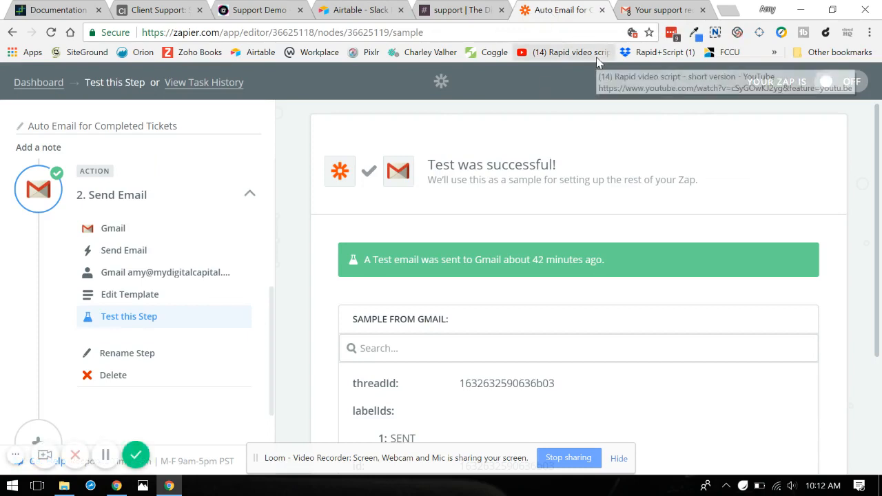
{"action": "left_click", "coordinate": [611, 8]}
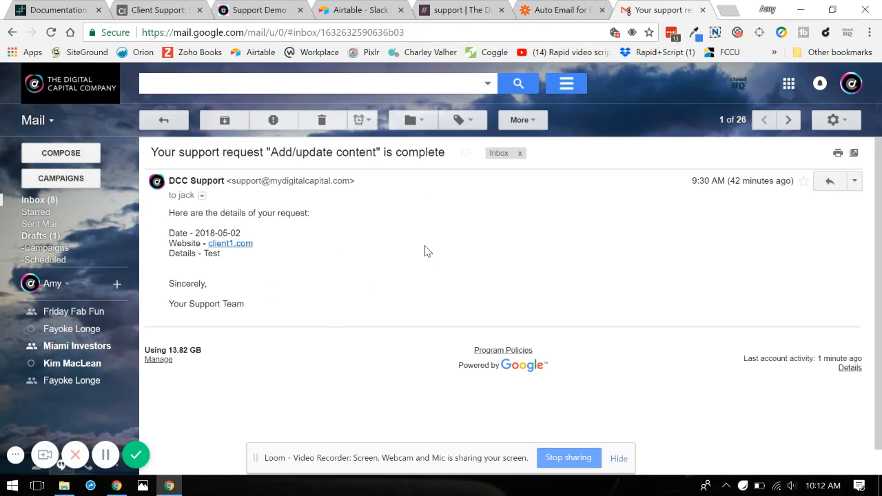
Switch to the Support Demo page and look over the Request Support form and the Support This Month ticket list.
{"action": "left_click", "coordinate": [258, 7]}
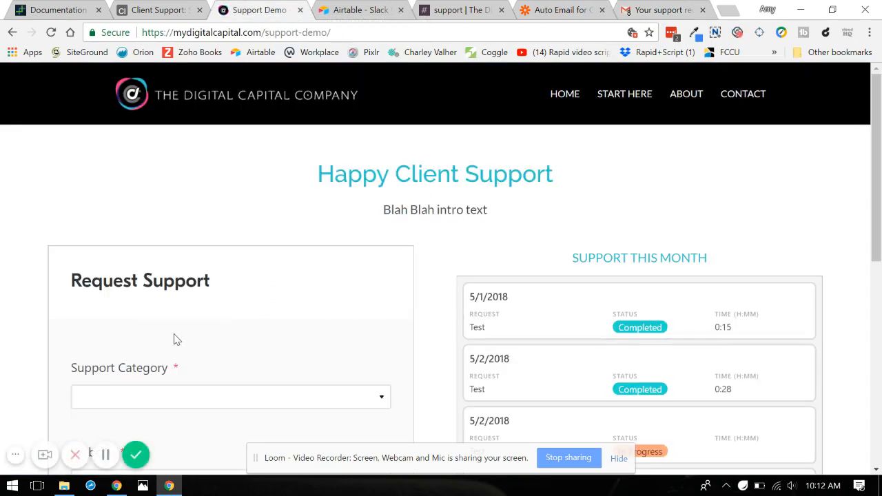
{"action": "scroll", "coordinate": [230, 301], "scroll_direction": "down", "scroll_amount": 2}
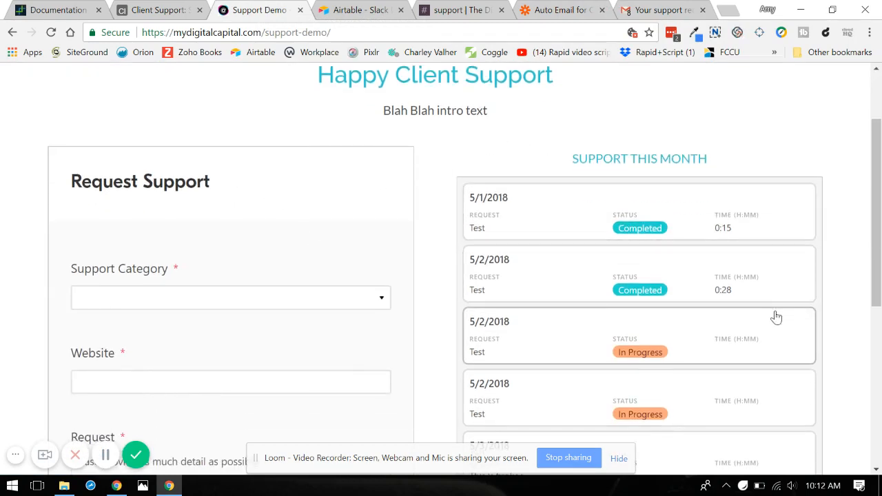
{"action": "scroll", "coordinate": [774, 315], "scroll_direction": "down", "scroll_amount": 2}
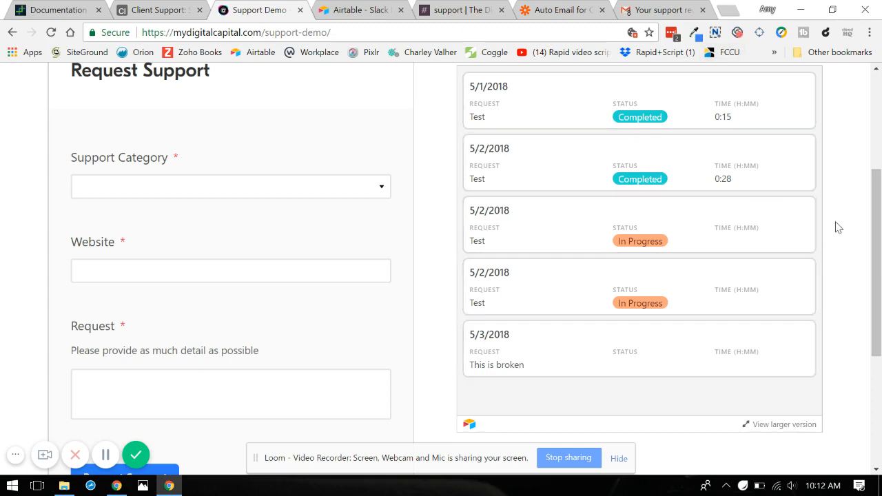
{"action": "scroll", "coordinate": [837, 227], "scroll_direction": "down", "scroll_amount": 2}
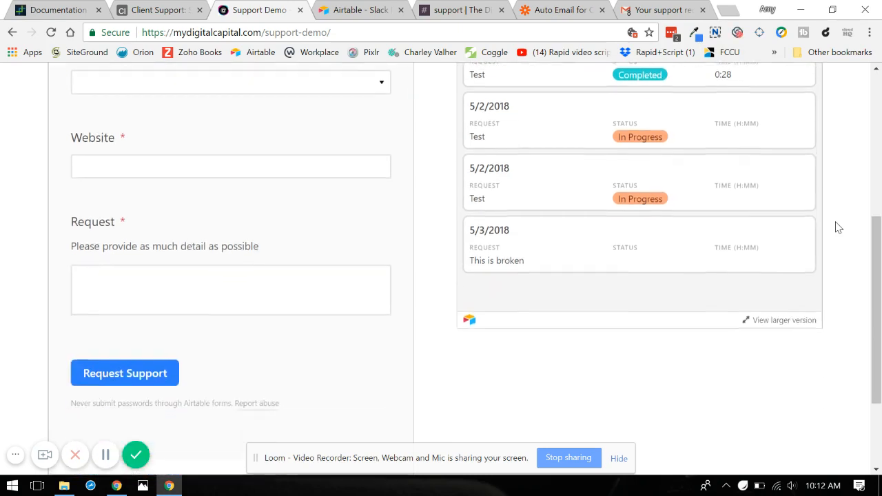
{"action": "scroll", "coordinate": [848, 205], "scroll_direction": "up", "scroll_amount": 3}
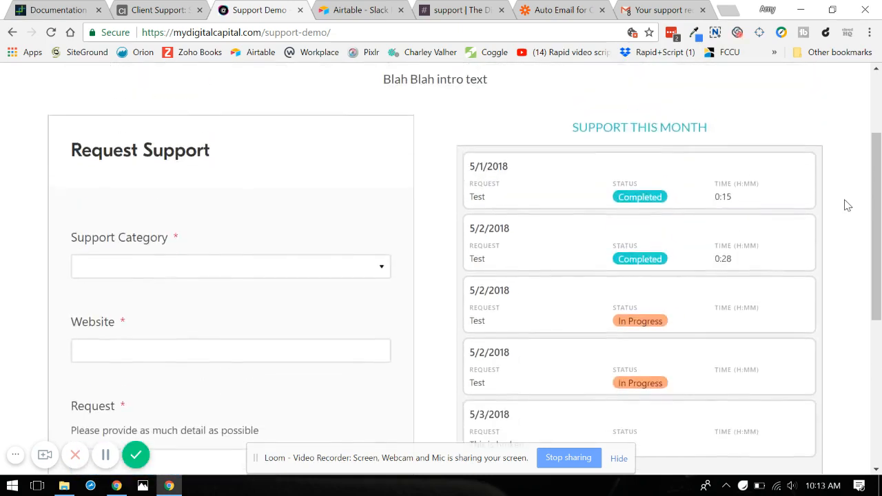